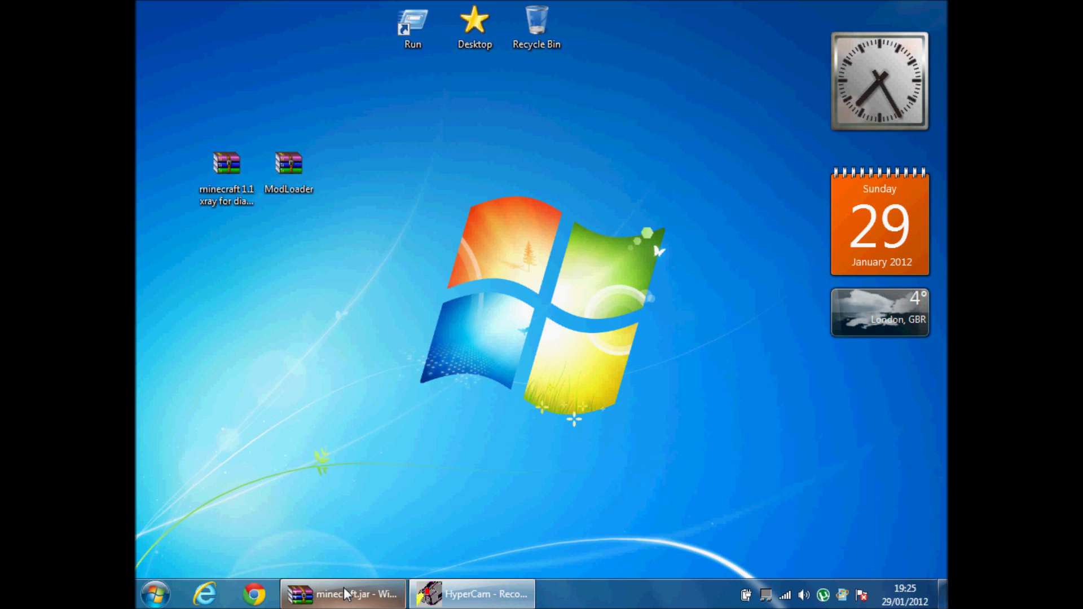
Rearrange the ModLoader and minecraft 1.1 xray for diamonds archives side by side, one row lower on the desktop.
{"action": "left_click_drag", "start_coordinate": [736, 503], "coordinate": [340, 298]}
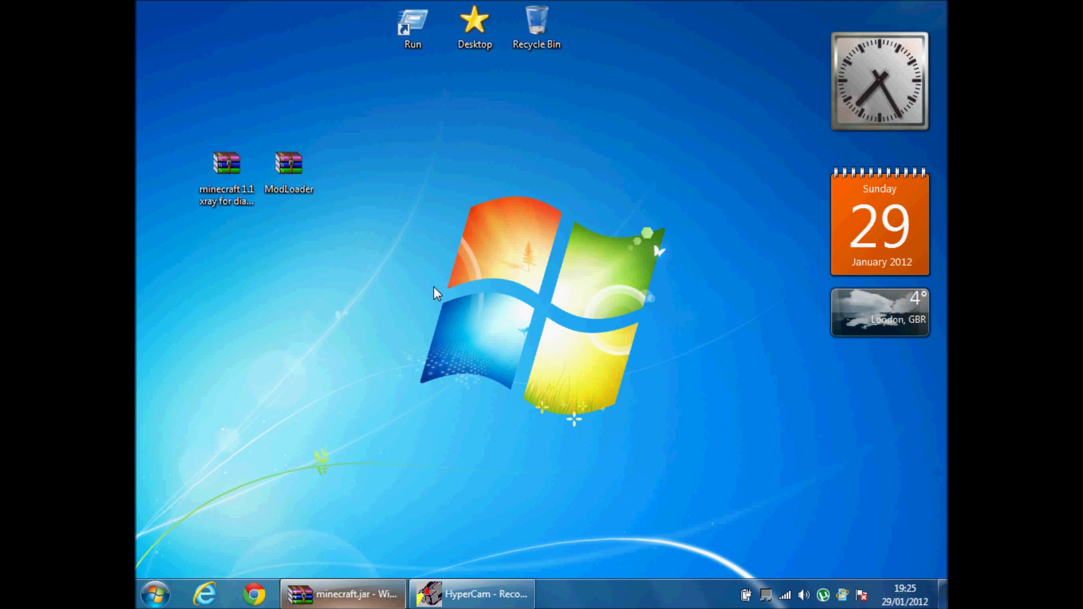
{"action": "left_click_drag", "start_coordinate": [226, 163], "coordinate": [350, 163]}
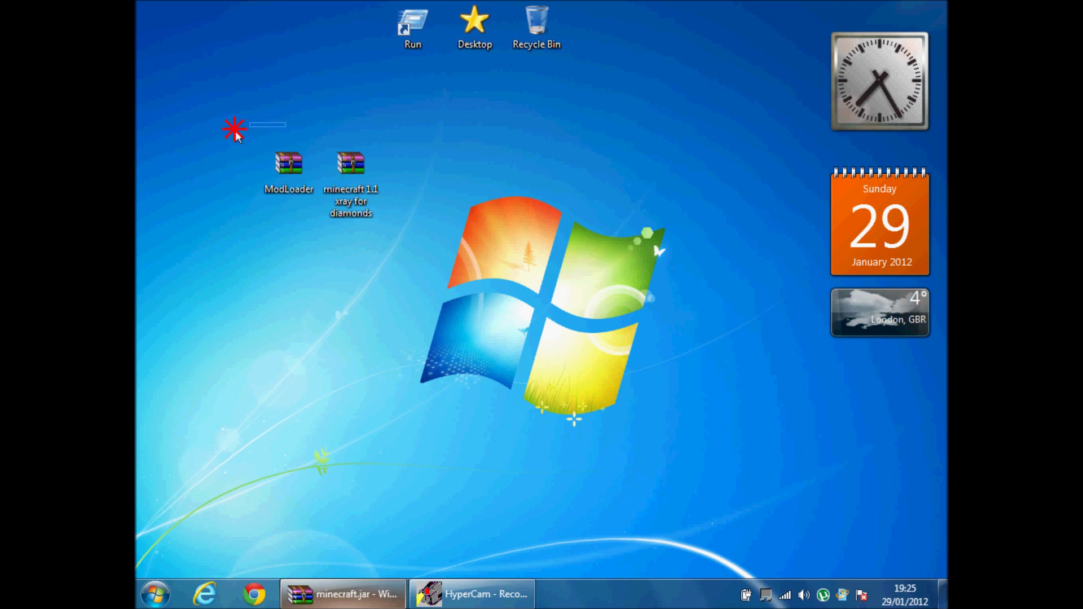
{"action": "left_click_drag", "start_coordinate": [274, 162], "coordinate": [211, 236]}
{"action": "left_click", "coordinate": [366, 207]}
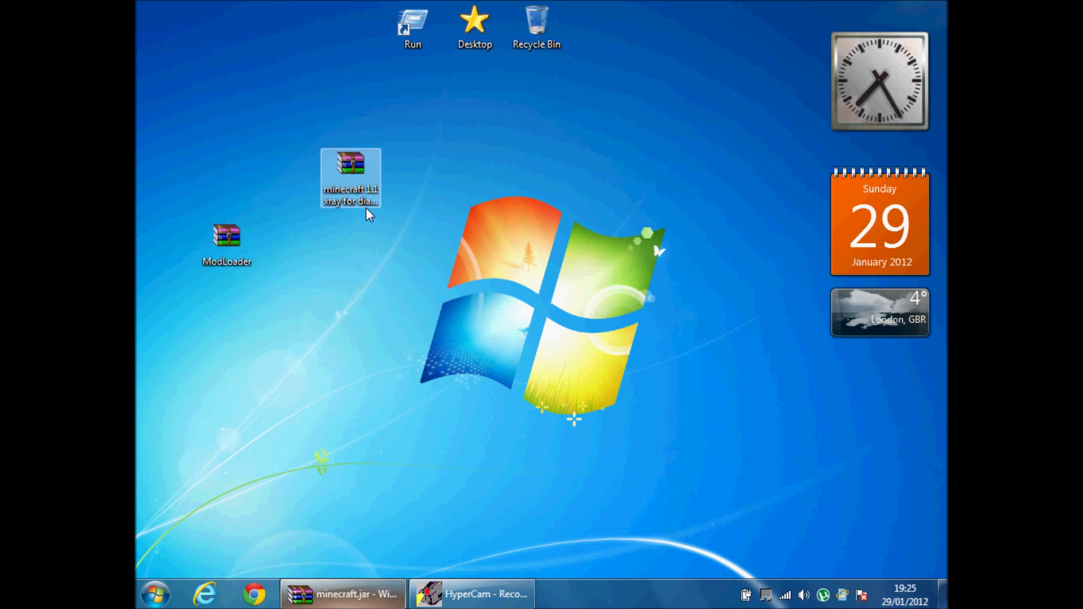
{"action": "left_click_drag", "start_coordinate": [367, 207], "coordinate": [367, 280]}
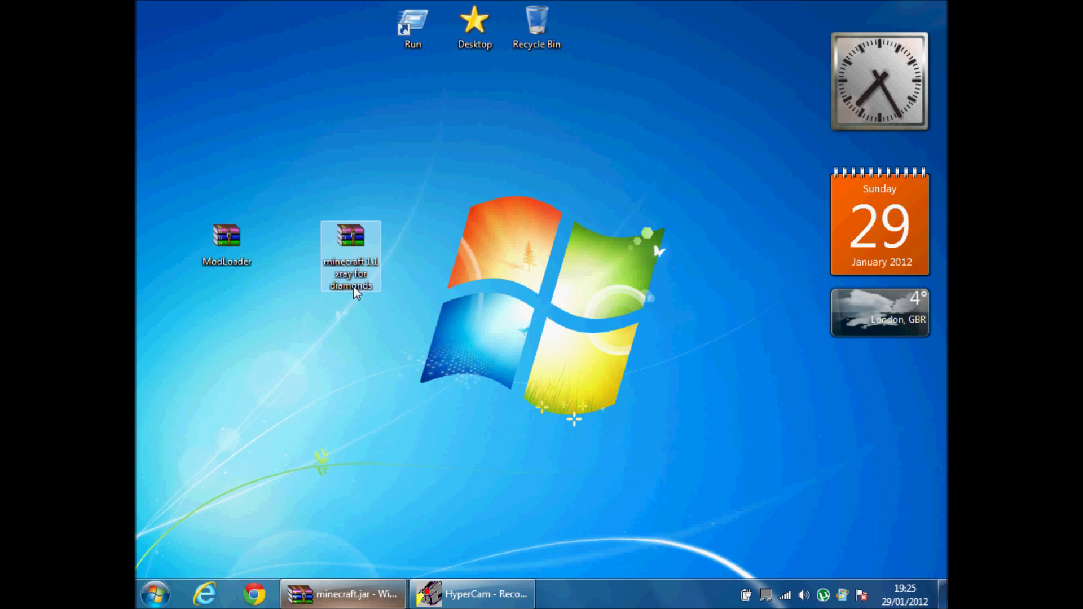
{"action": "left_click", "coordinate": [382, 301]}
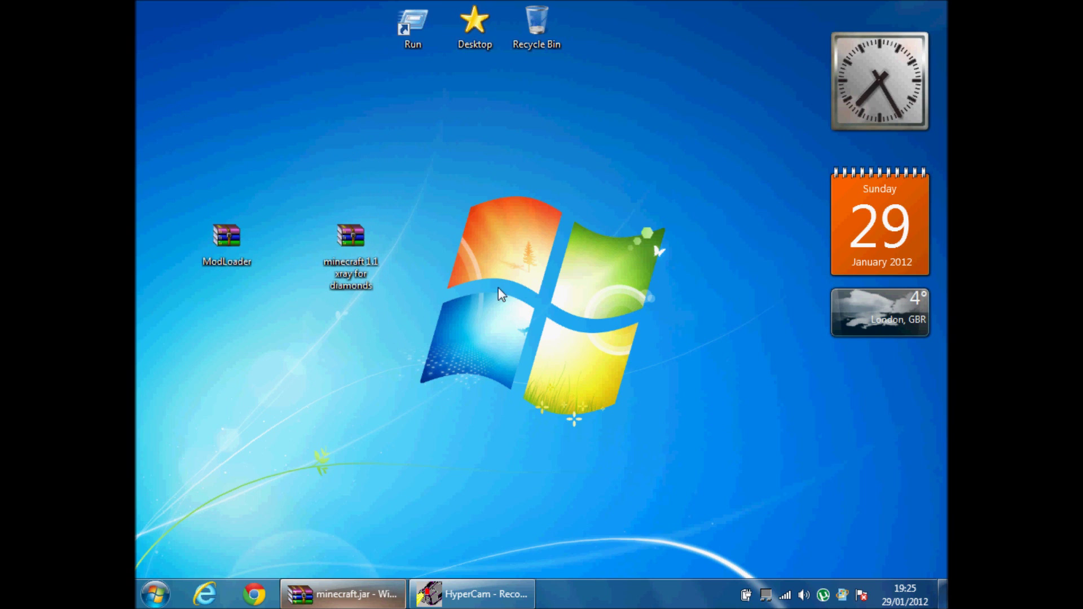
{"action": "left_click_drag", "start_coordinate": [518, 284], "coordinate": [307, 248]}
{"action": "left_click", "coordinate": [444, 299]}
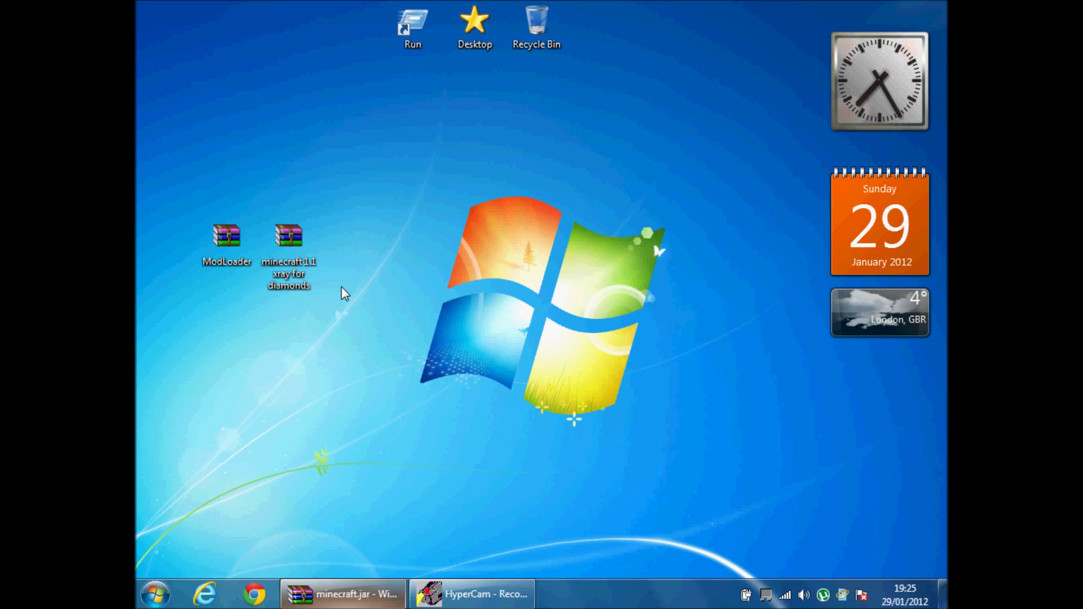
{"action": "left_click_drag", "start_coordinate": [327, 297], "coordinate": [167, 179]}
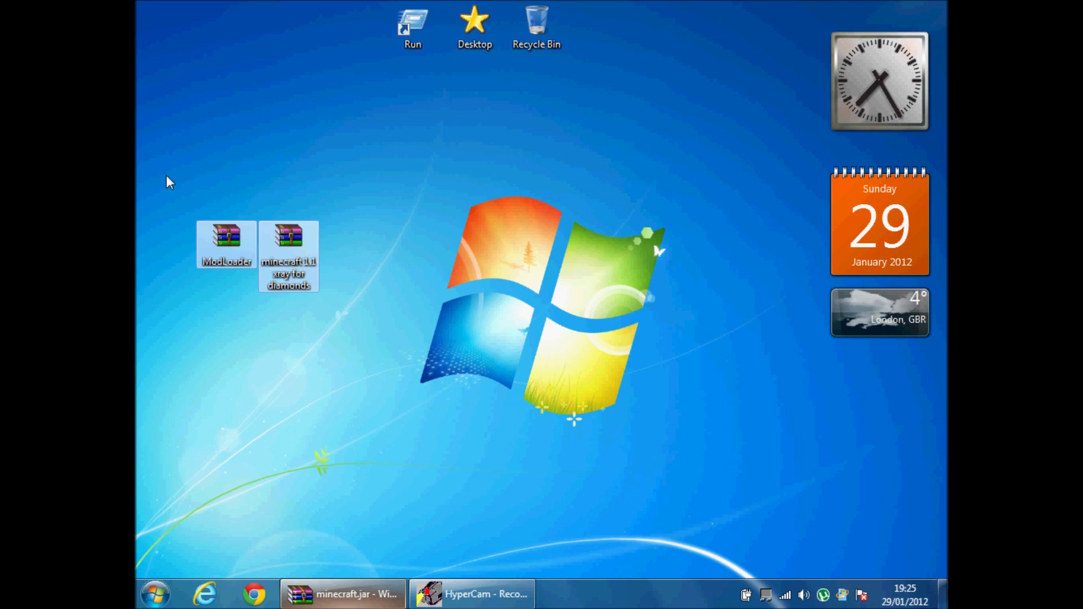
{"action": "left_click", "coordinate": [296, 143]}
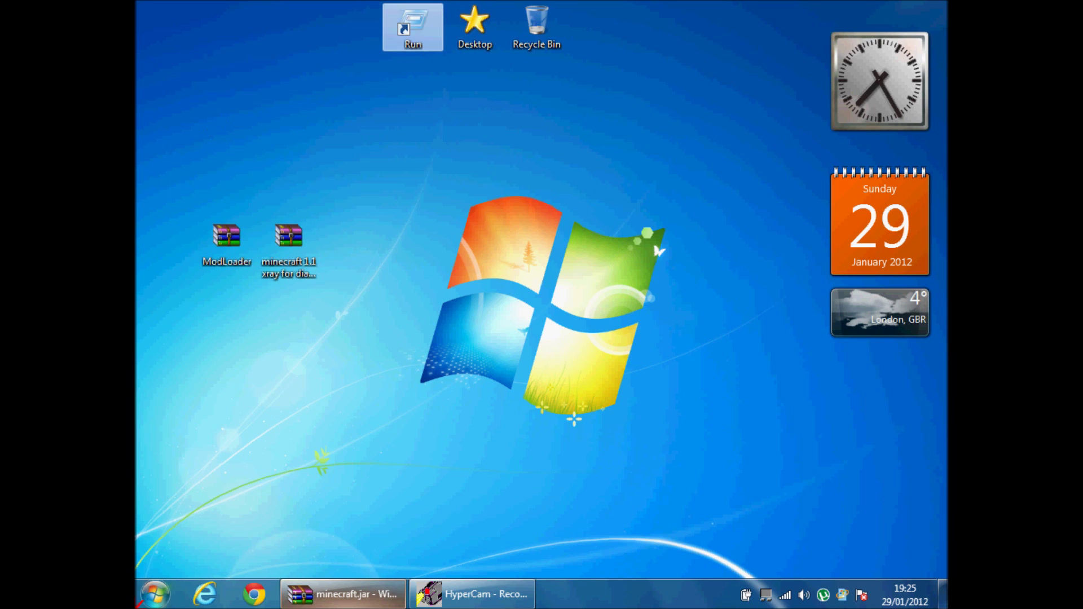
{"action": "left_click", "coordinate": [155, 594]}
{"action": "type", "text": "run"}
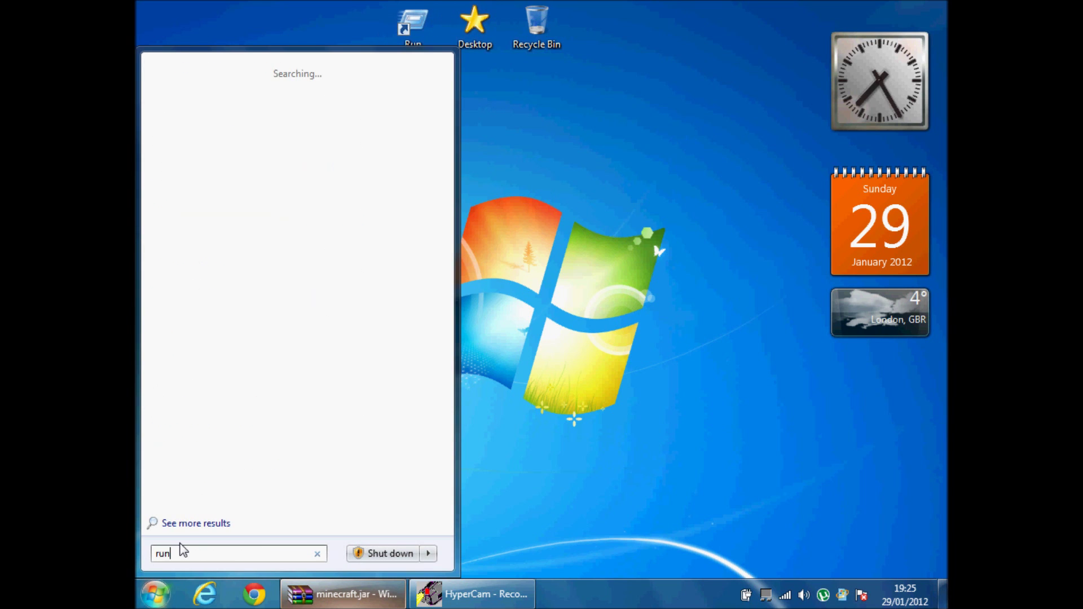
{"action": "key", "text": "BackSpace"}
{"action": "key", "text": "BackSpace"}
{"action": "key", "text": "BackSpace"}
{"action": "type", "text": "%"}
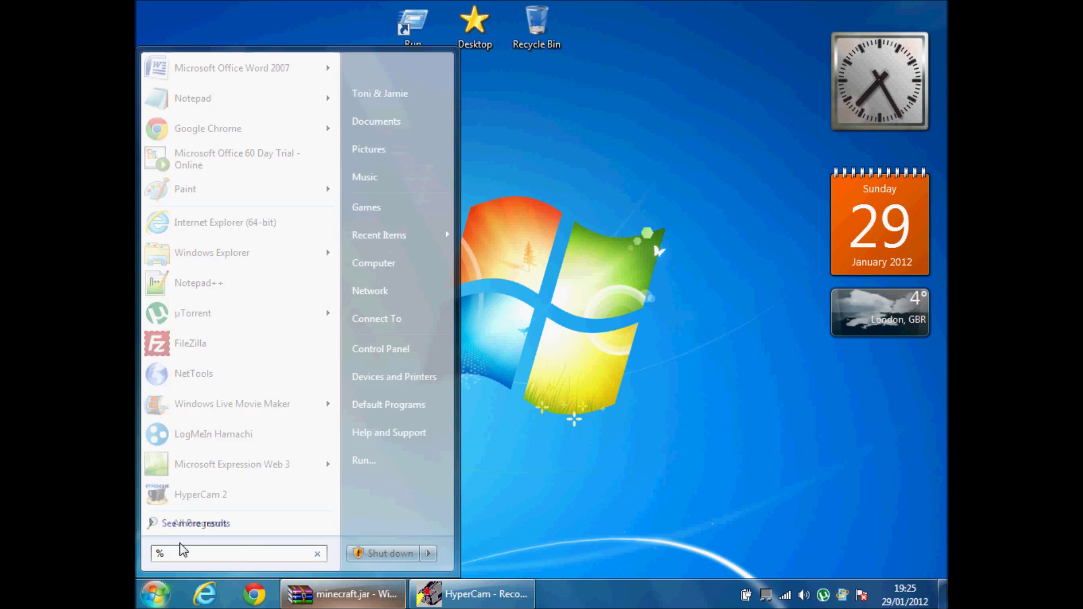
{"action": "type", "text": "appdata"}
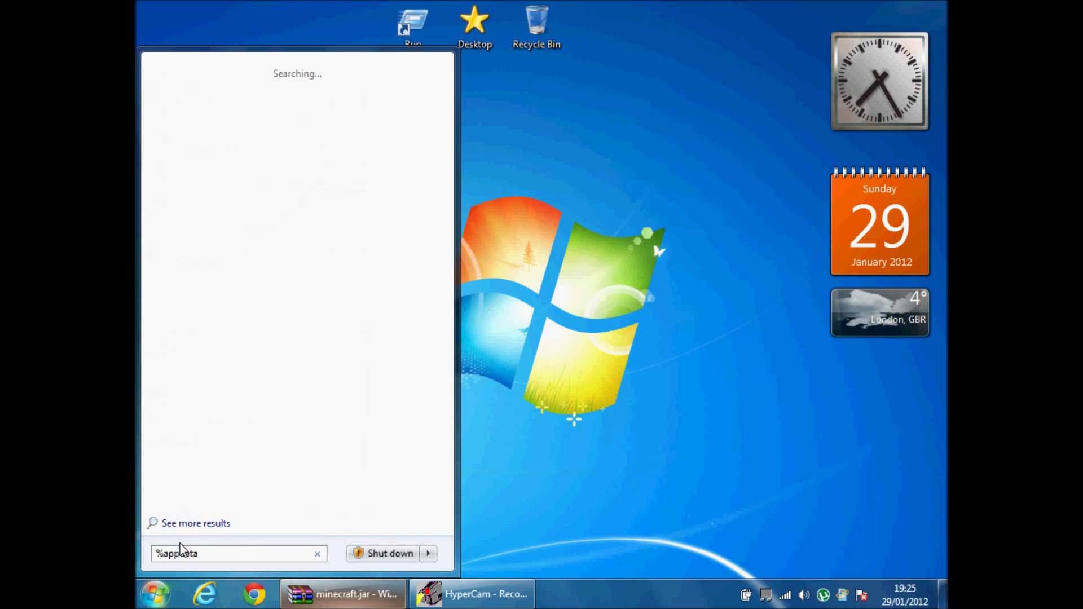
{"action": "type", "text": "%"}
Open the %appdata% folder through the Run dialog and maximize its window.
{"action": "double_click", "coordinate": [412, 26]}
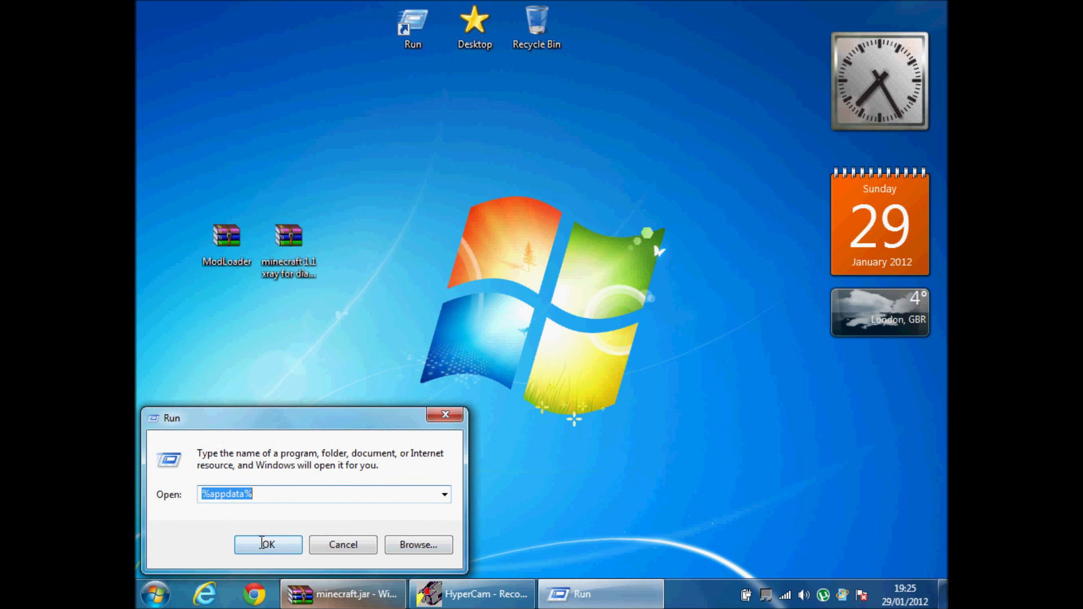
{"action": "left_click", "coordinate": [262, 544]}
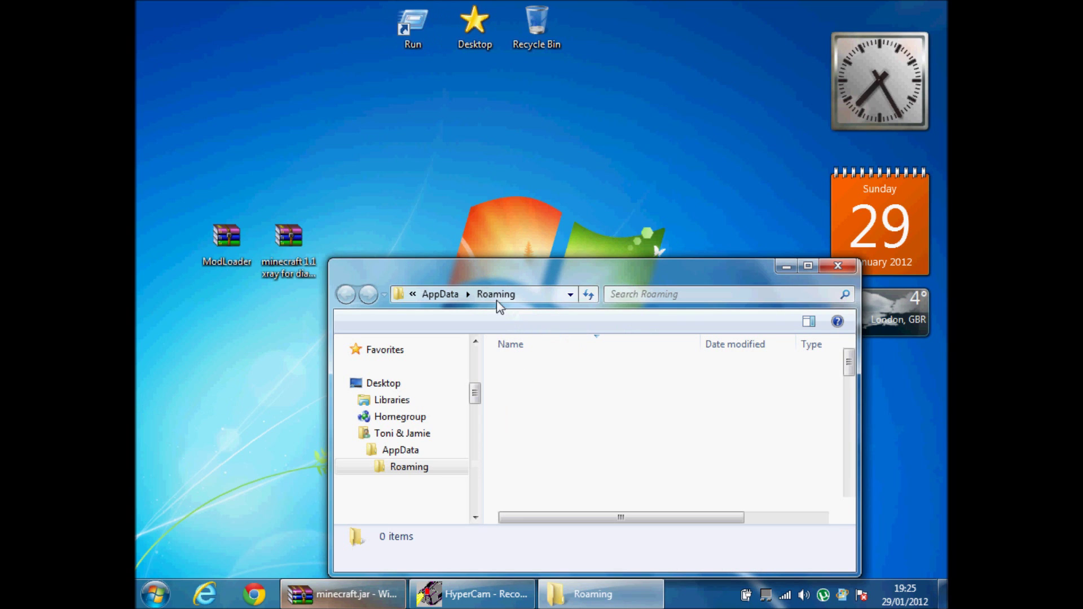
{"action": "left_click", "coordinate": [806, 267]}
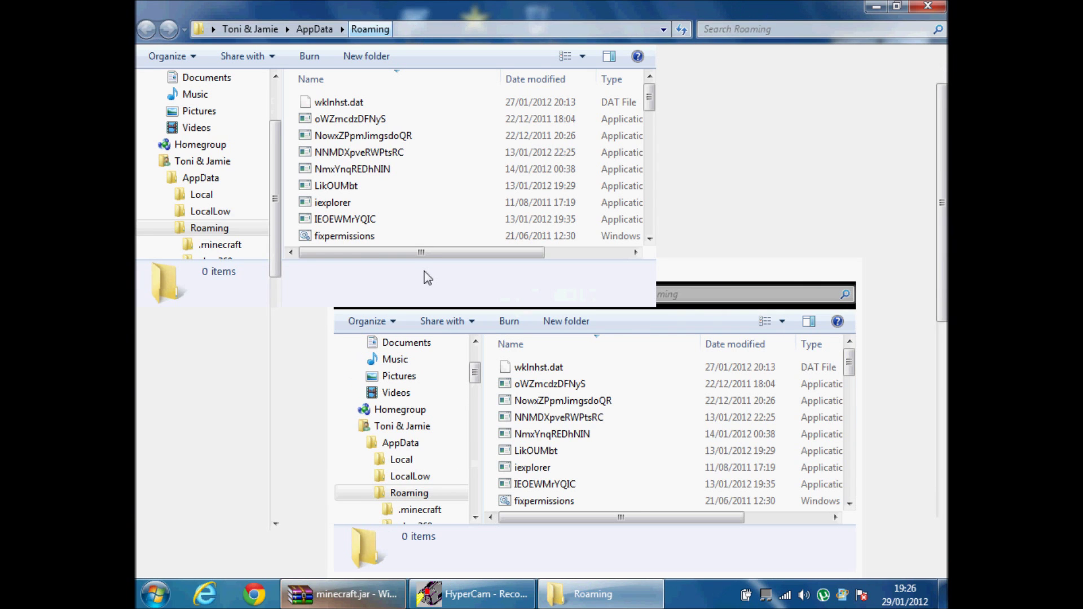
Open the .minecraft folder in Roaming and close the minecraft.jar archive window that is already running.
{"action": "scroll", "coordinate": [430, 276], "scroll_direction": "down", "scroll_amount": 1}
{"action": "scroll", "coordinate": [438, 339], "scroll_direction": "down", "scroll_amount": 4}
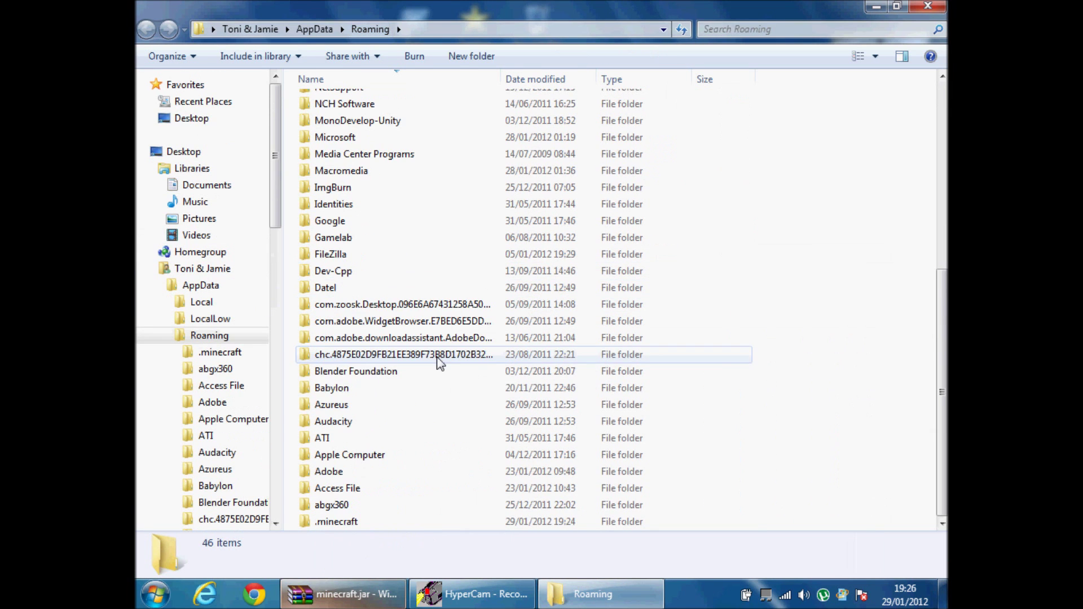
{"action": "double_click", "coordinate": [325, 523]}
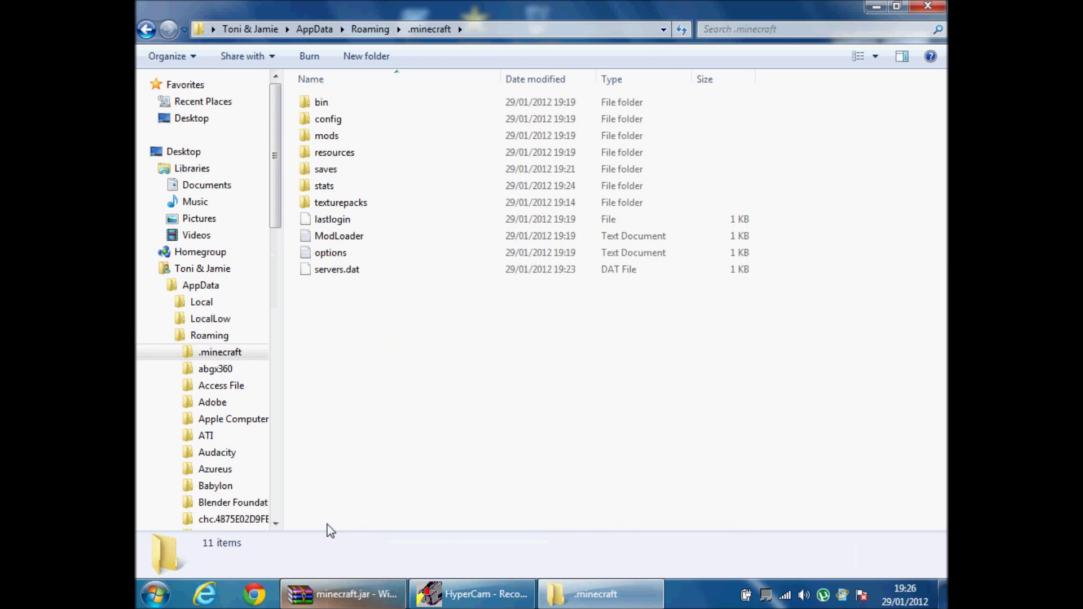
{"action": "left_click", "coordinate": [348, 602]}
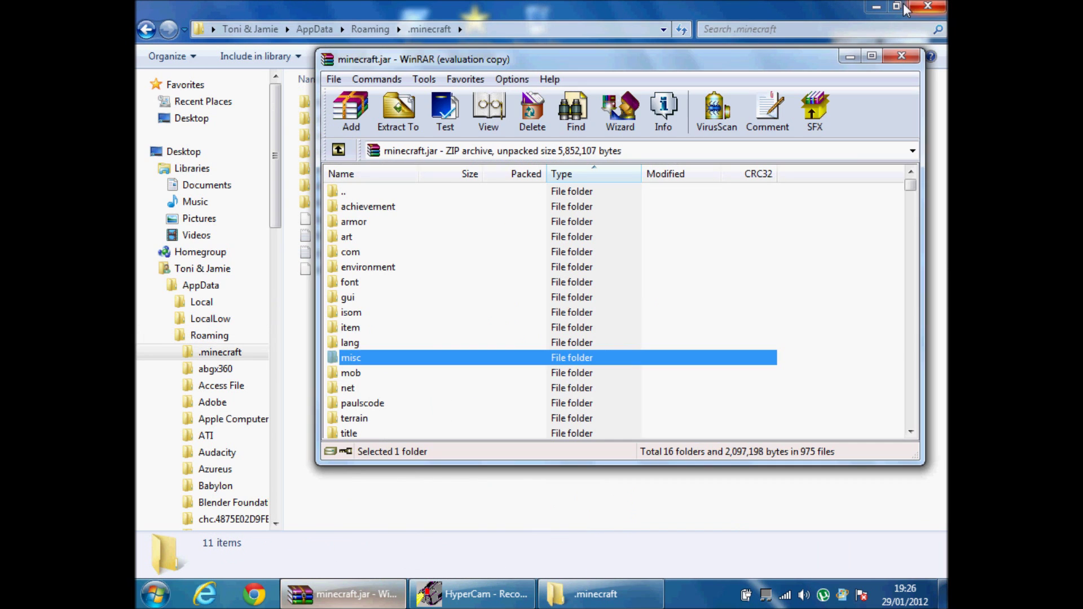
{"action": "left_click", "coordinate": [898, 57]}
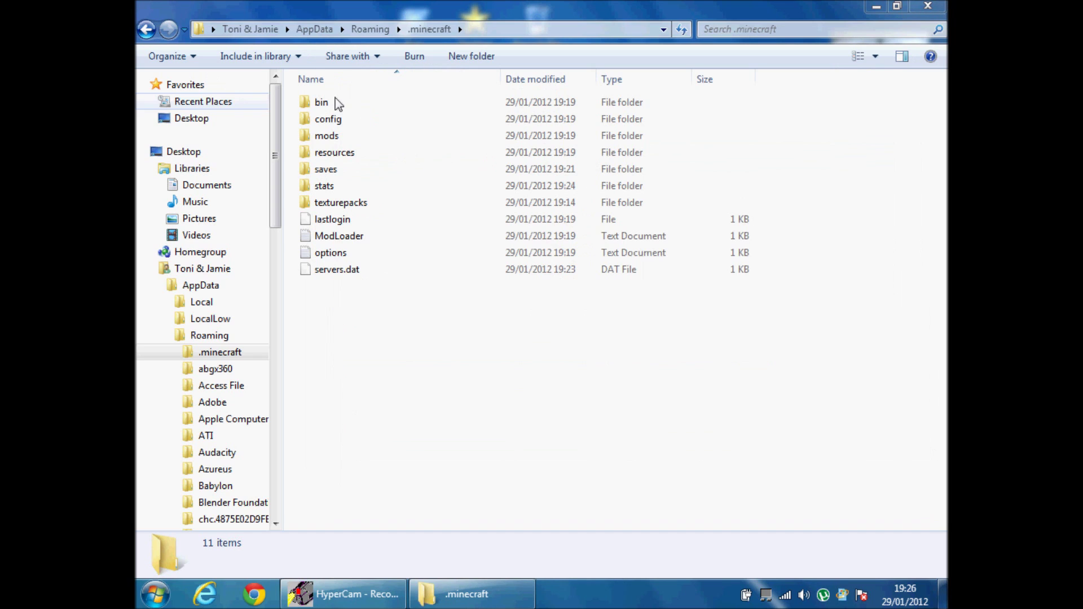
Open the minecraft archive from the bin folder and look through its folders and class files.
{"action": "left_click", "coordinate": [319, 107]}
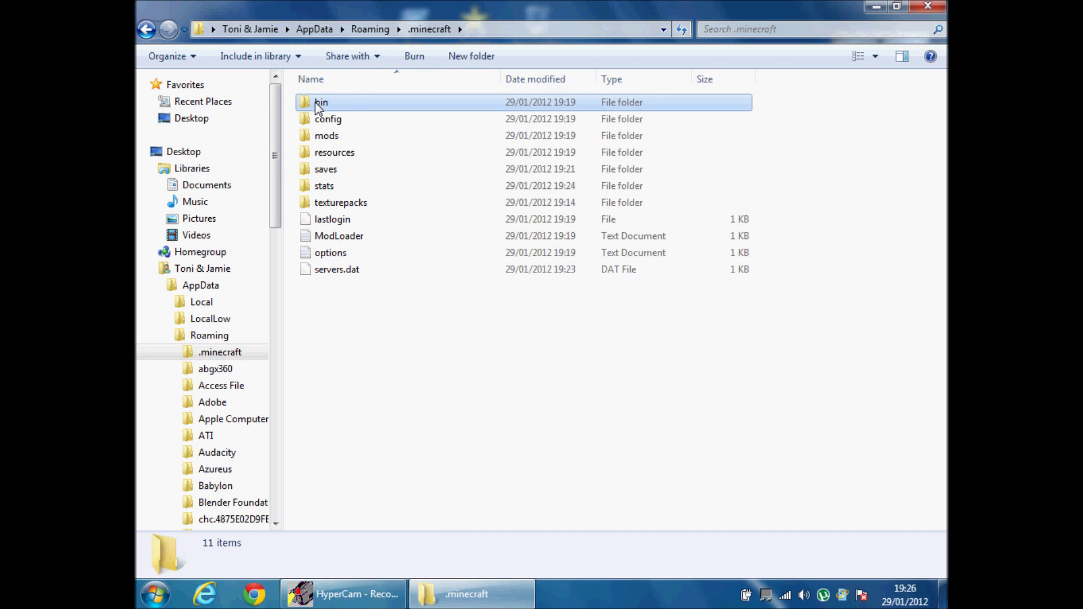
{"action": "double_click", "coordinate": [319, 107]}
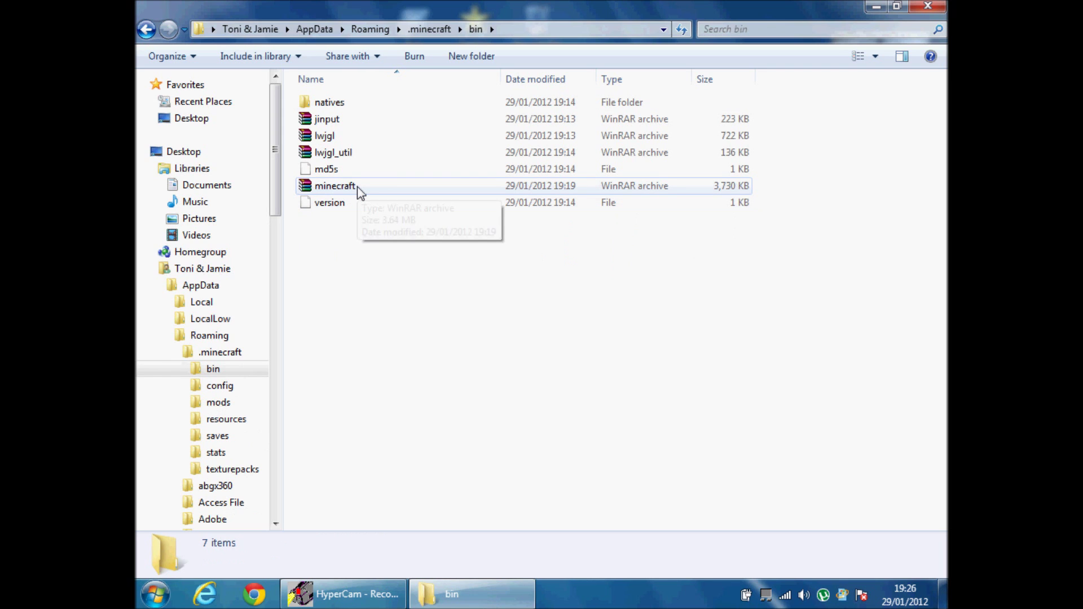
{"action": "double_click", "coordinate": [357, 188]}
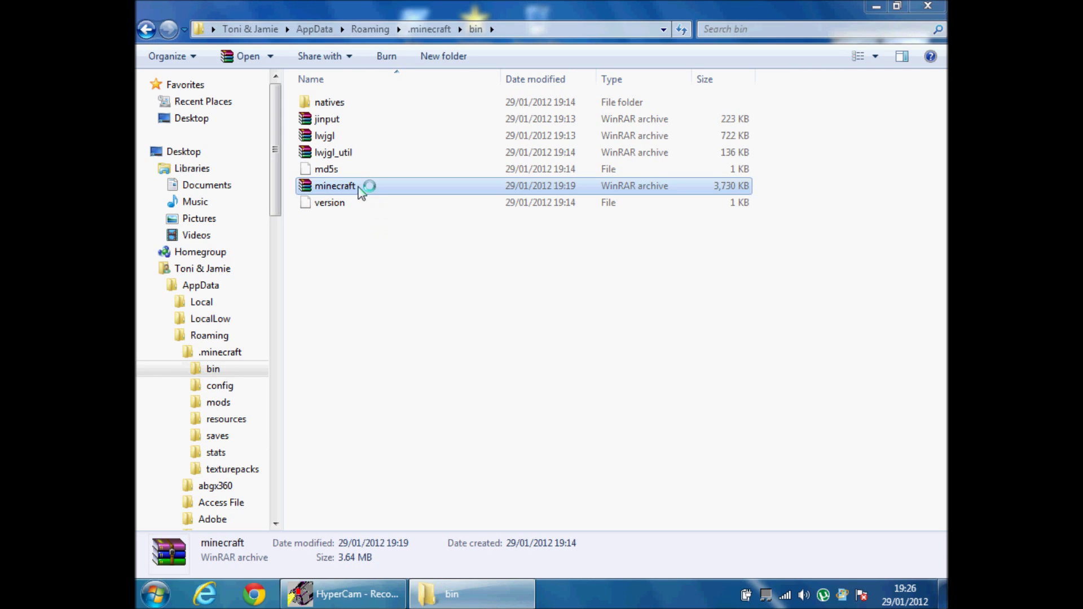
{"action": "scroll", "coordinate": [410, 299], "scroll_direction": "down", "scroll_amount": 4}
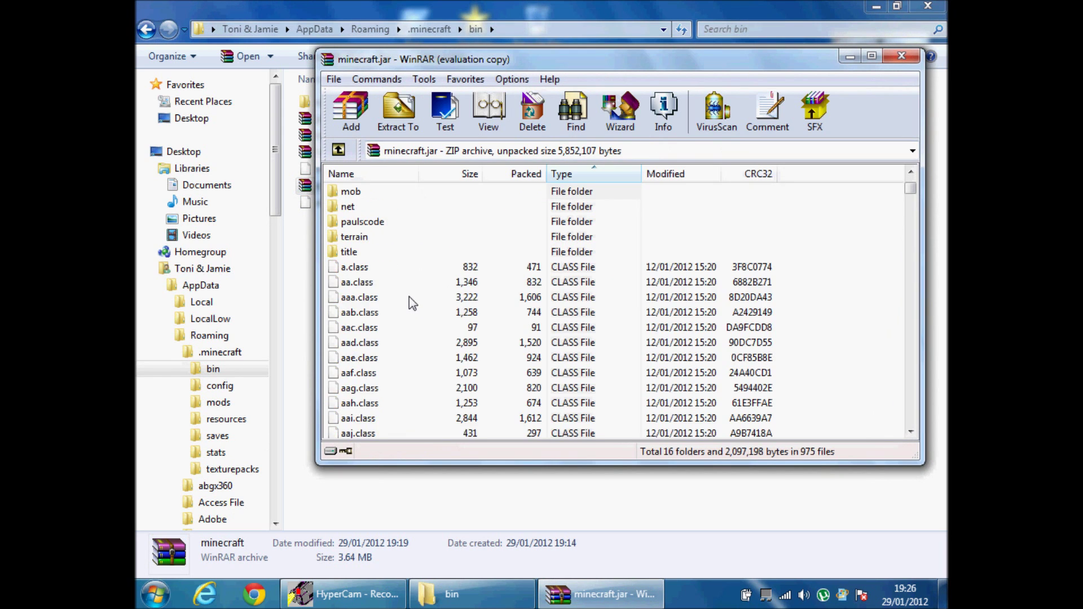
{"action": "scroll", "coordinate": [410, 288], "scroll_direction": "up", "scroll_amount": 3}
{"action": "scroll", "coordinate": [408, 280], "scroll_direction": "down", "scroll_amount": 2}
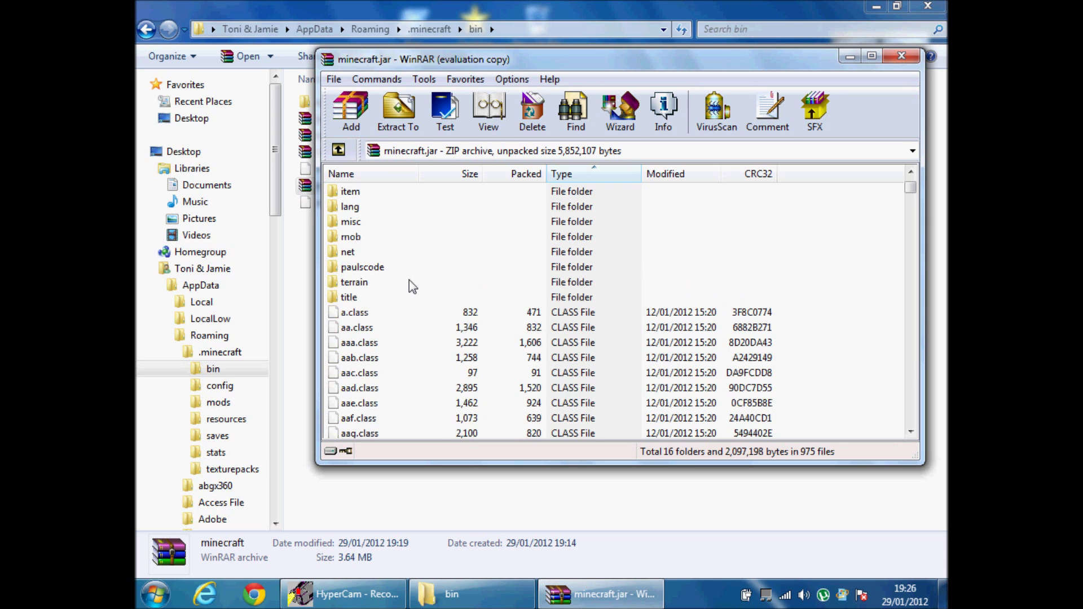
{"action": "scroll", "coordinate": [409, 280], "scroll_direction": "up", "scroll_amount": 3}
Move the minecraft.jar archive window lower on the screen and close the bin folder window.
{"action": "left_click_drag", "start_coordinate": [504, 59], "coordinate": [547, 272]}
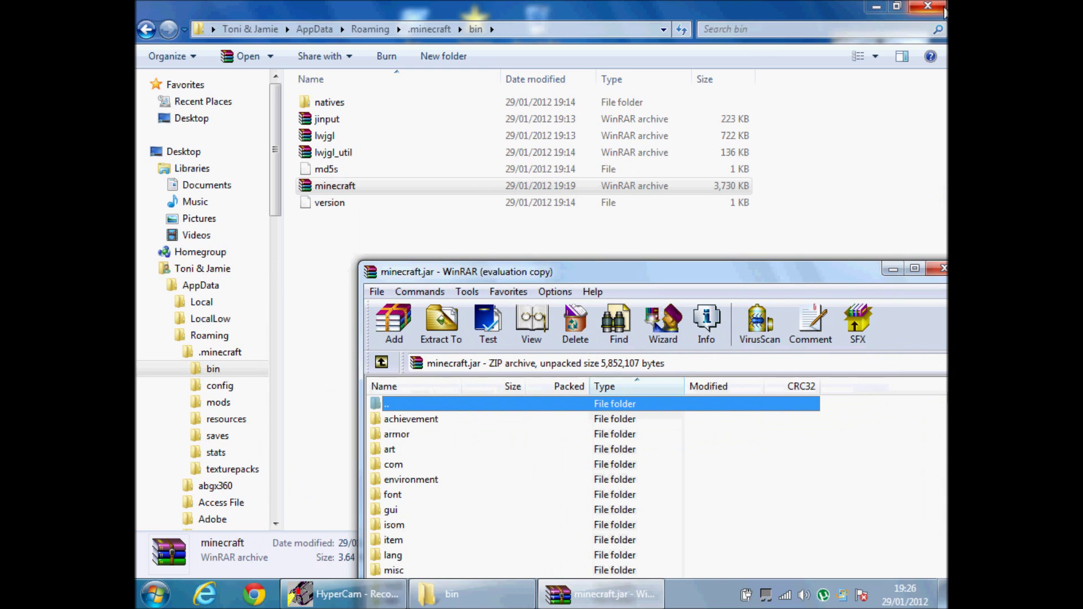
{"action": "left_click", "coordinate": [928, 7]}
View the contents of the ModLoader archive on the desktop and close it again.
{"action": "left_click", "coordinate": [237, 240]}
{"action": "double_click", "coordinate": [237, 240]}
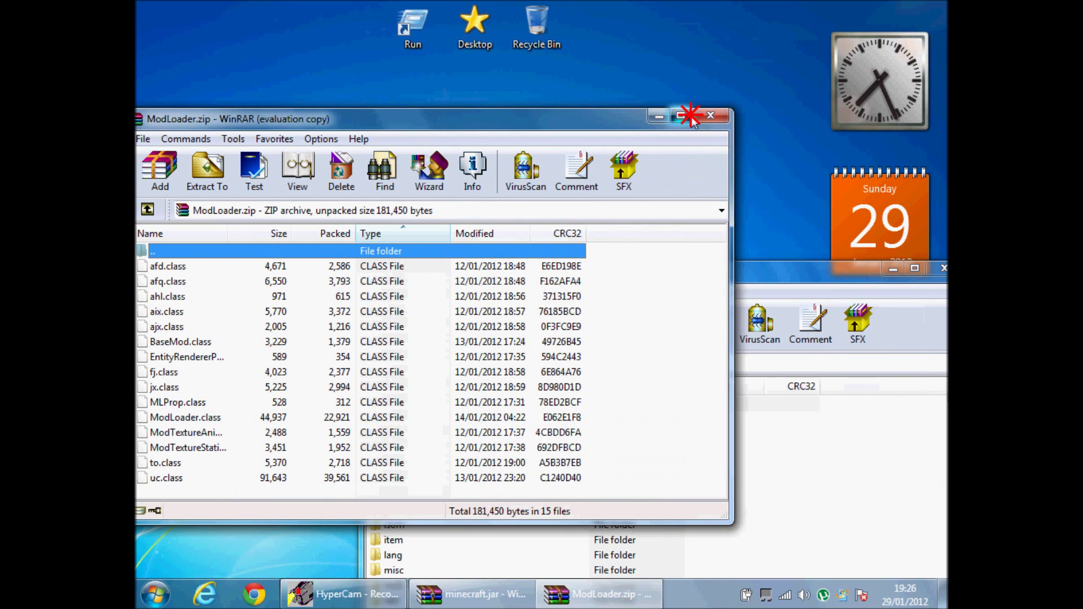
{"action": "left_click", "coordinate": [711, 116]}
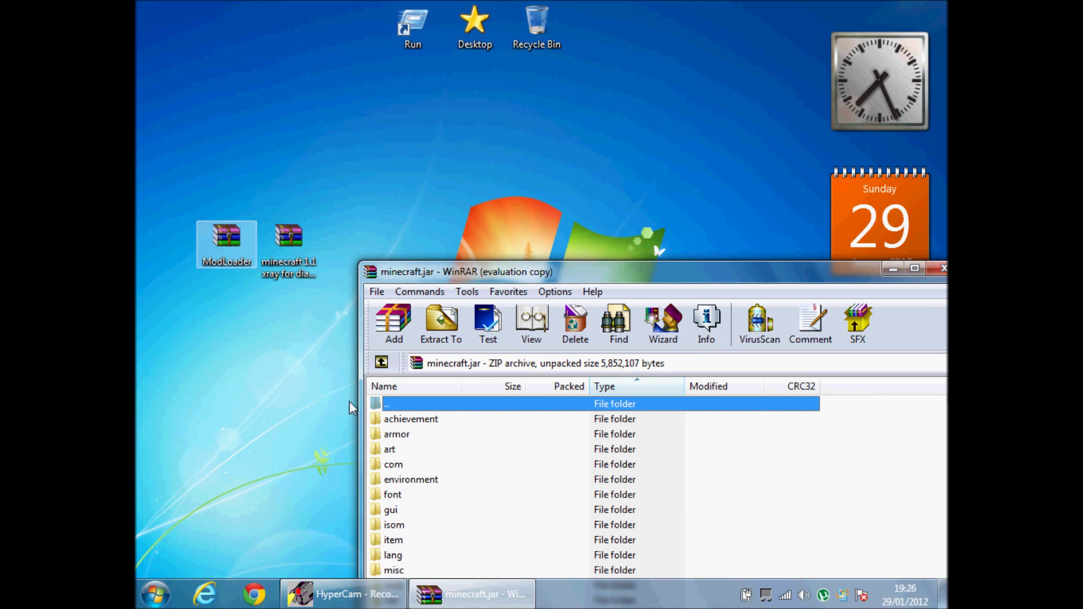
{"action": "right_click", "coordinate": [391, 450]}
{"action": "left_click", "coordinate": [333, 381]}
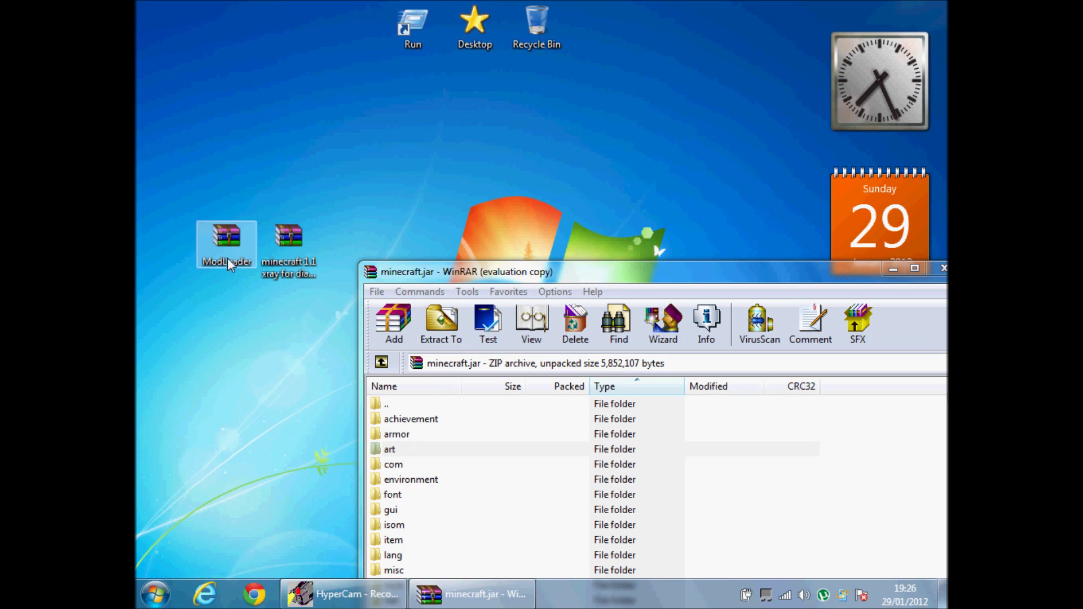
Try to add all class files from ModLoader.zip to minecraft.jar, and move the ModLoader archive below the Desktop folder.
{"action": "double_click", "coordinate": [237, 235]}
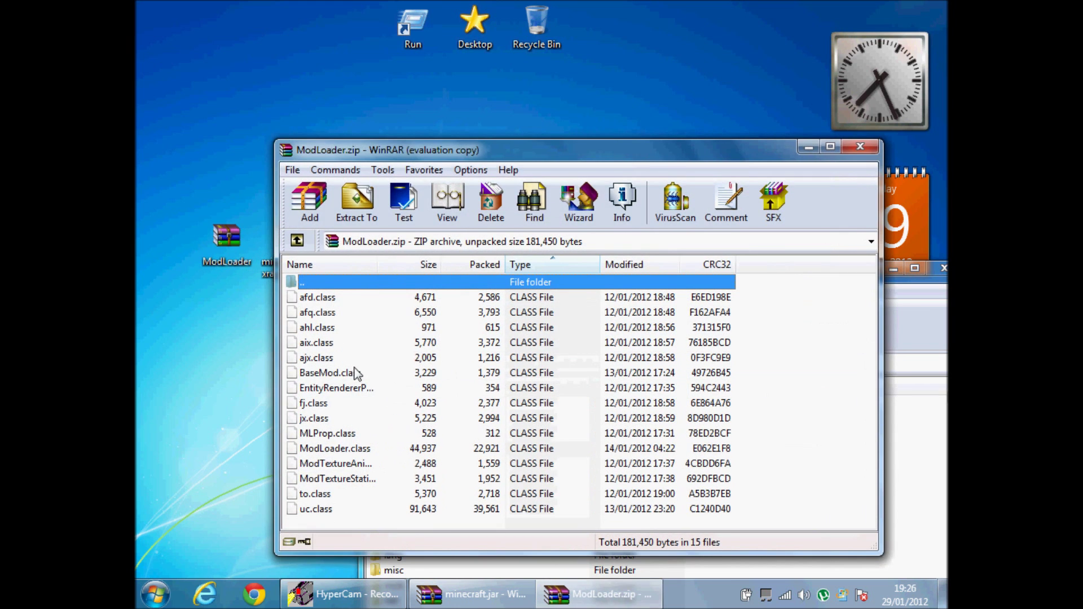
{"action": "left_click_drag", "start_coordinate": [747, 504], "coordinate": [592, 314]}
{"action": "left_click_drag", "start_coordinate": [592, 314], "coordinate": [920, 485]}
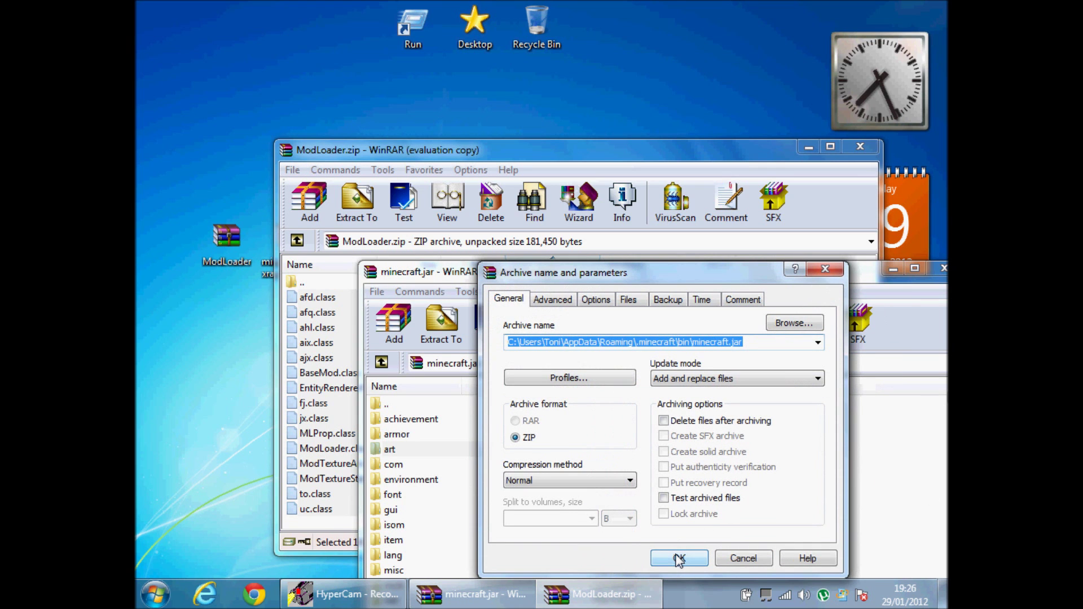
{"action": "left_click", "coordinate": [744, 559]}
{"action": "left_click", "coordinate": [635, 156]}
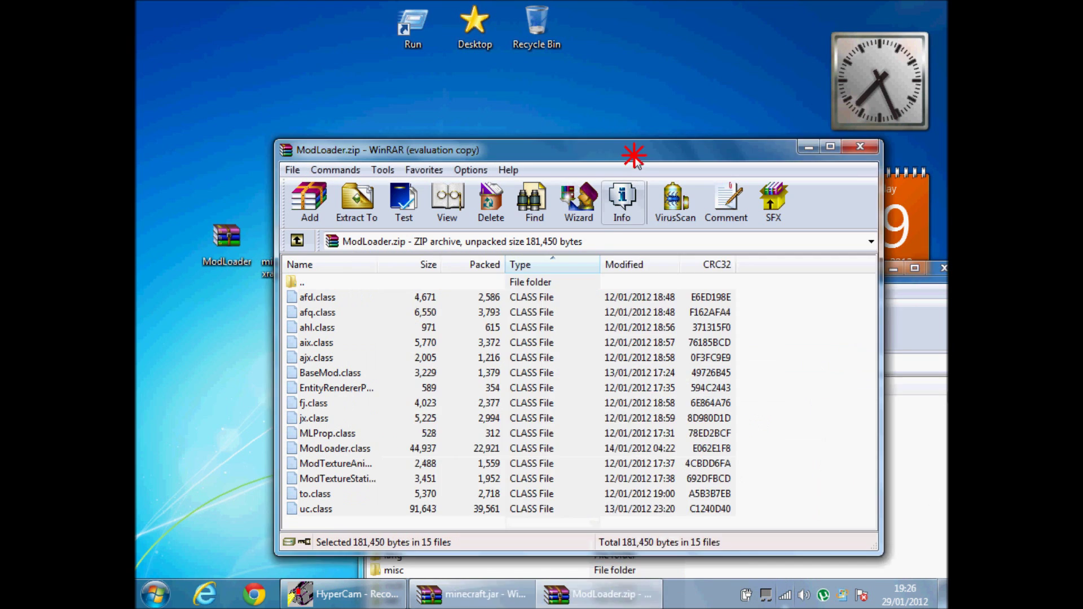
{"action": "left_click", "coordinate": [851, 150]}
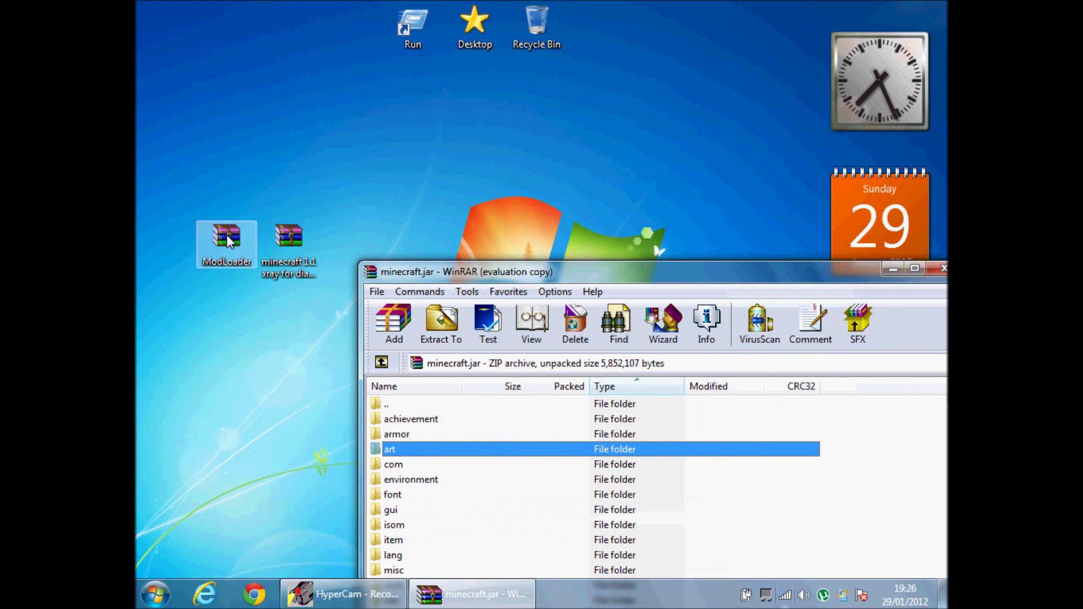
{"action": "left_click_drag", "start_coordinate": [227, 235], "coordinate": [475, 93]}
Try to add all class files from the minecraft 1.1 xray for diamonds archive to minecraft.jar.
{"action": "double_click", "coordinate": [290, 244]}
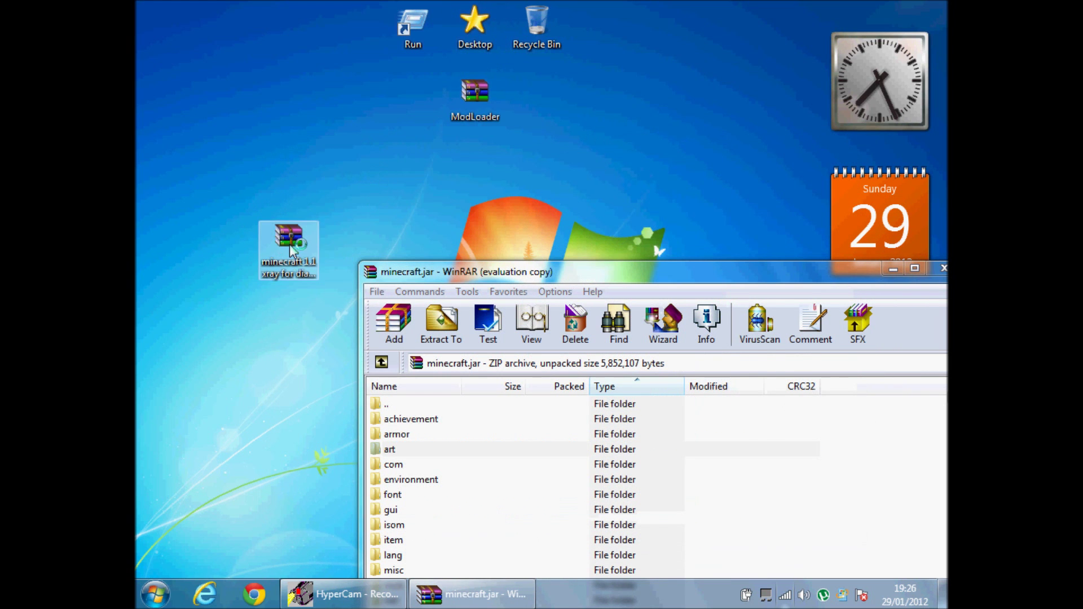
{"action": "left_click_drag", "start_coordinate": [336, 234], "coordinate": [305, 179]}
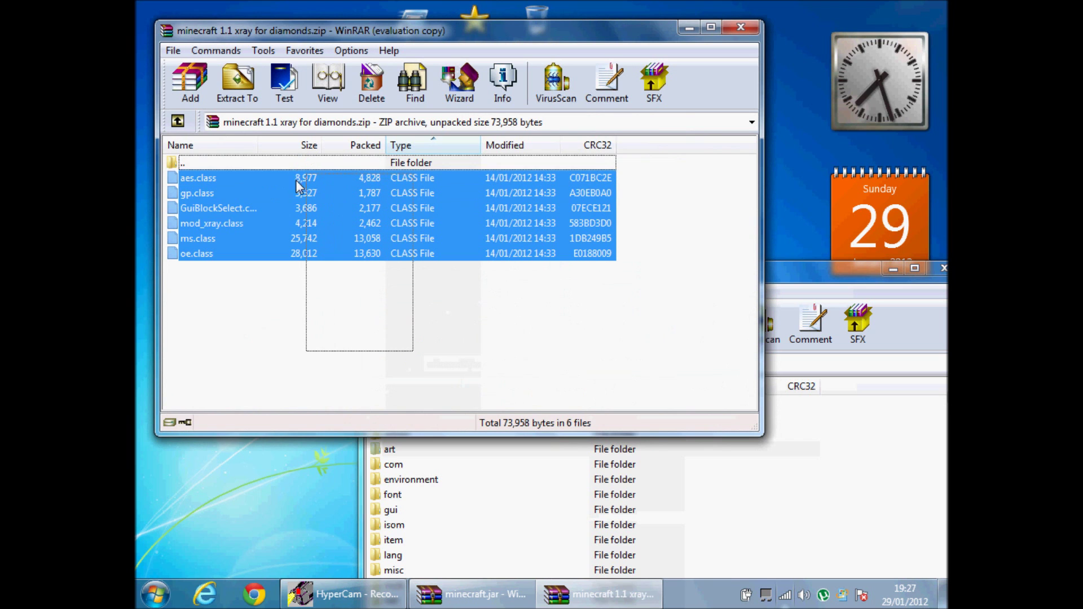
{"action": "left_click_drag", "start_coordinate": [832, 514], "coordinate": [832, 514]}
{"action": "left_click", "coordinate": [728, 553]}
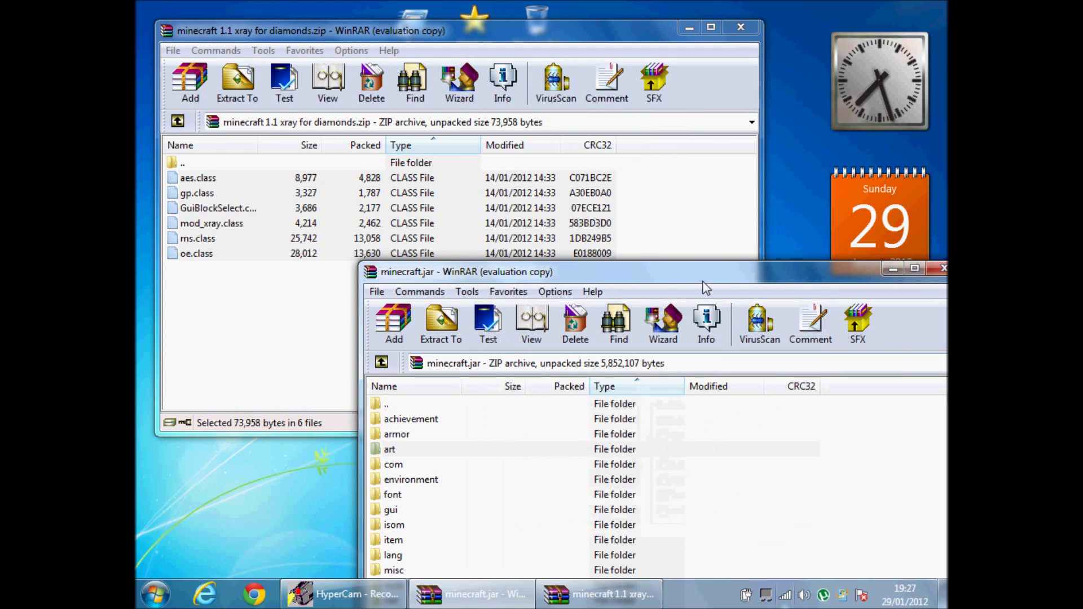
{"action": "left_click", "coordinate": [741, 27]}
Move the xray for diamonds and ModLoader archives into the Desktop folder.
{"action": "left_click_drag", "start_coordinate": [289, 239], "coordinate": [474, 25]}
{"action": "left_click_drag", "start_coordinate": [476, 96], "coordinate": [477, 41]}
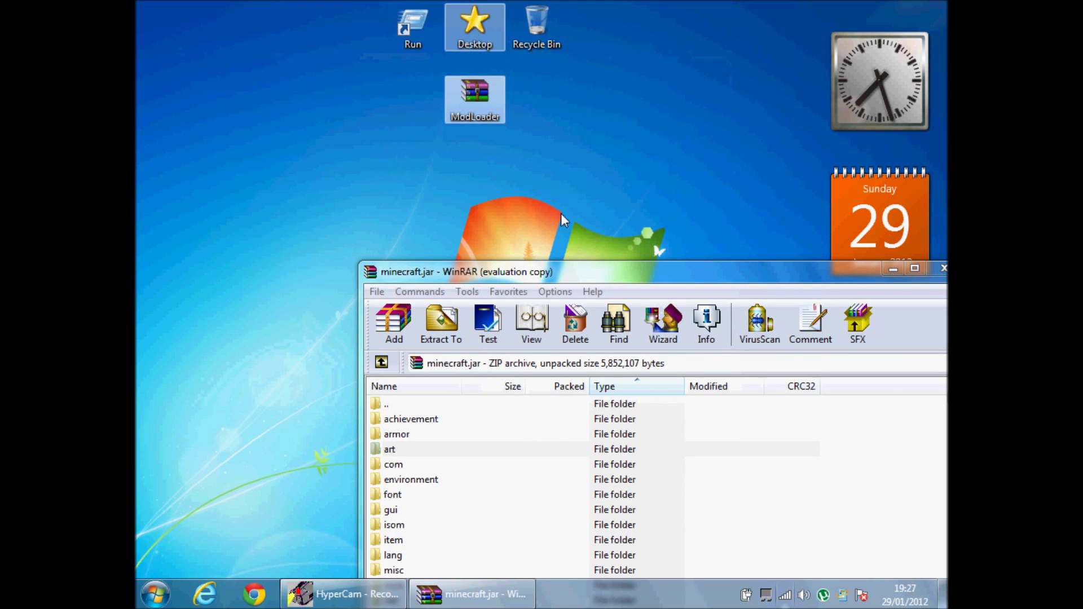
Close minecraft.jar and move the xray for diamonds and ModLoader archives from the Desktop folder into Minecraft Mods, texture packs, seeds ETC.
{"action": "left_click_drag", "start_coordinate": [576, 270], "coordinate": [483, 166]}
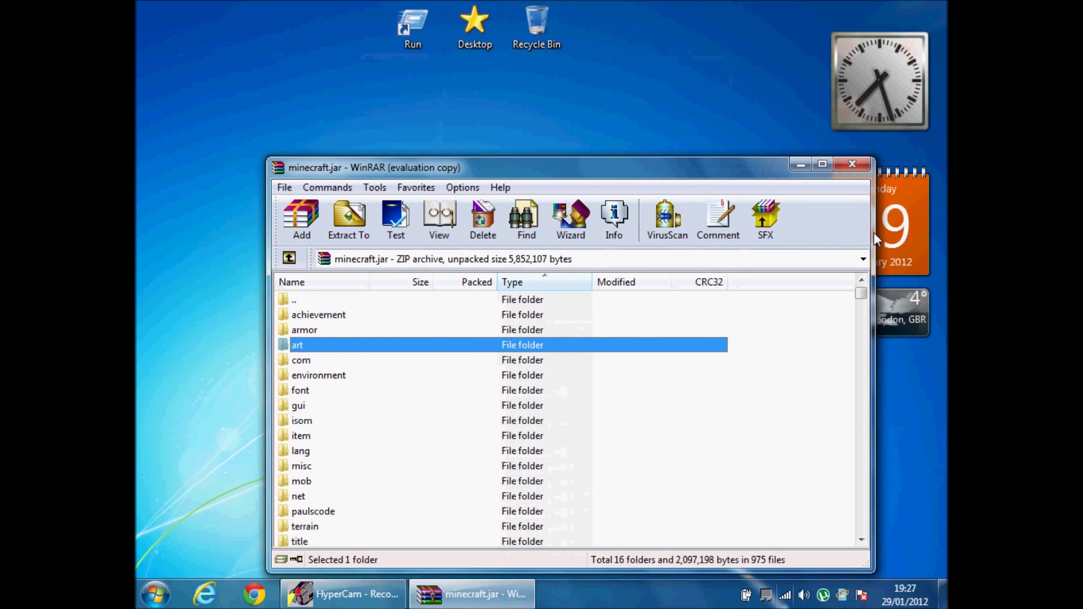
{"action": "left_click", "coordinate": [850, 164]}
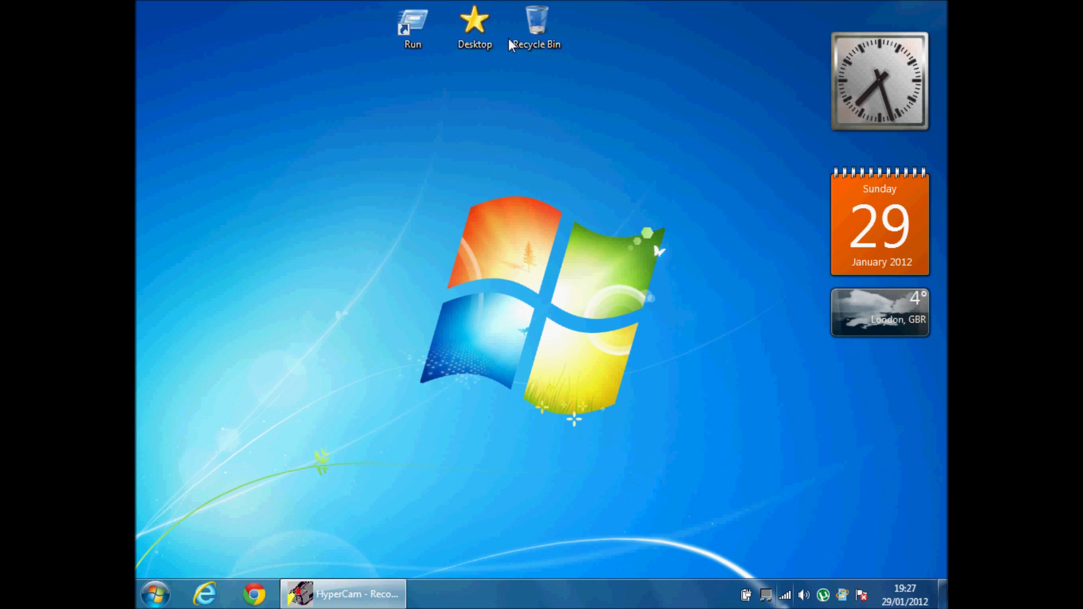
{"action": "double_click", "coordinate": [478, 38]}
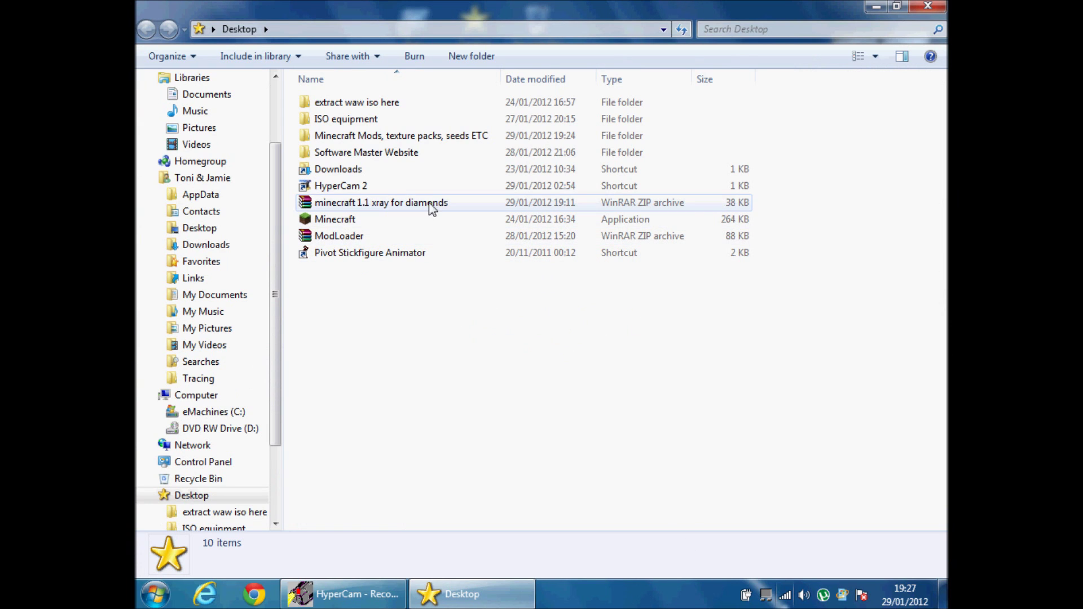
{"action": "left_click_drag", "start_coordinate": [370, 204], "coordinate": [420, 136]}
{"action": "left_click_drag", "start_coordinate": [339, 219], "coordinate": [411, 137]}
Launch Minecraft from the Desktop folder and close the folder window.
{"action": "double_click", "coordinate": [373, 203]}
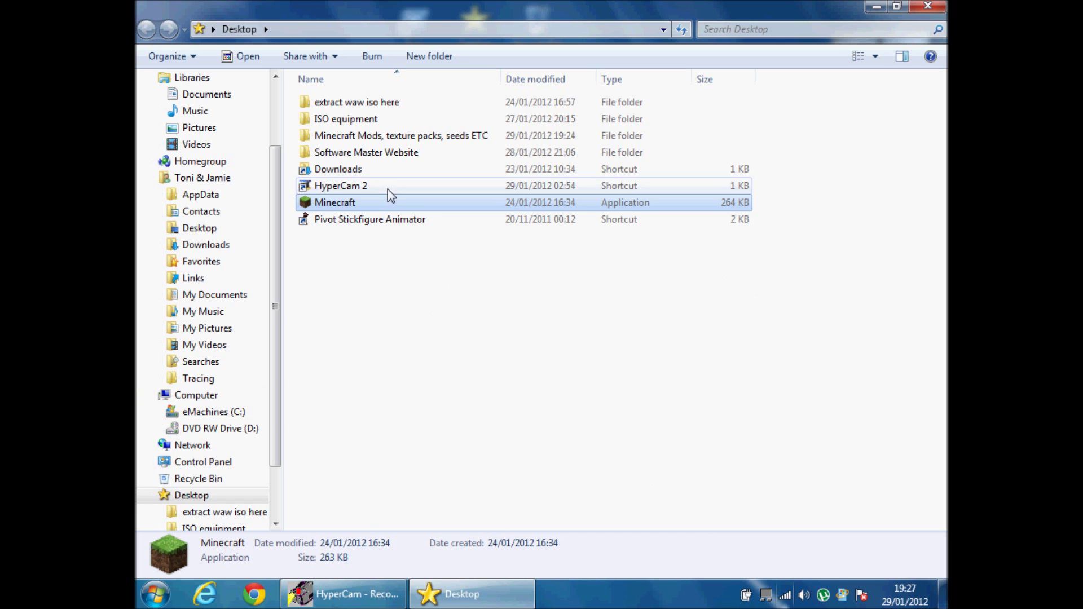
{"action": "double_click", "coordinate": [380, 206]}
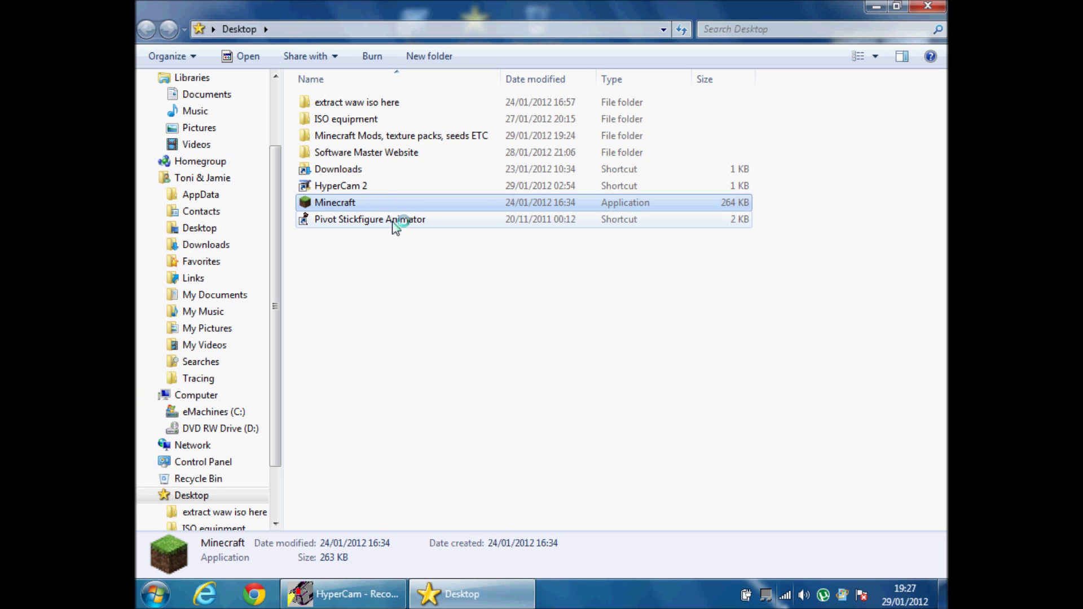
{"action": "left_click", "coordinate": [928, 7]}
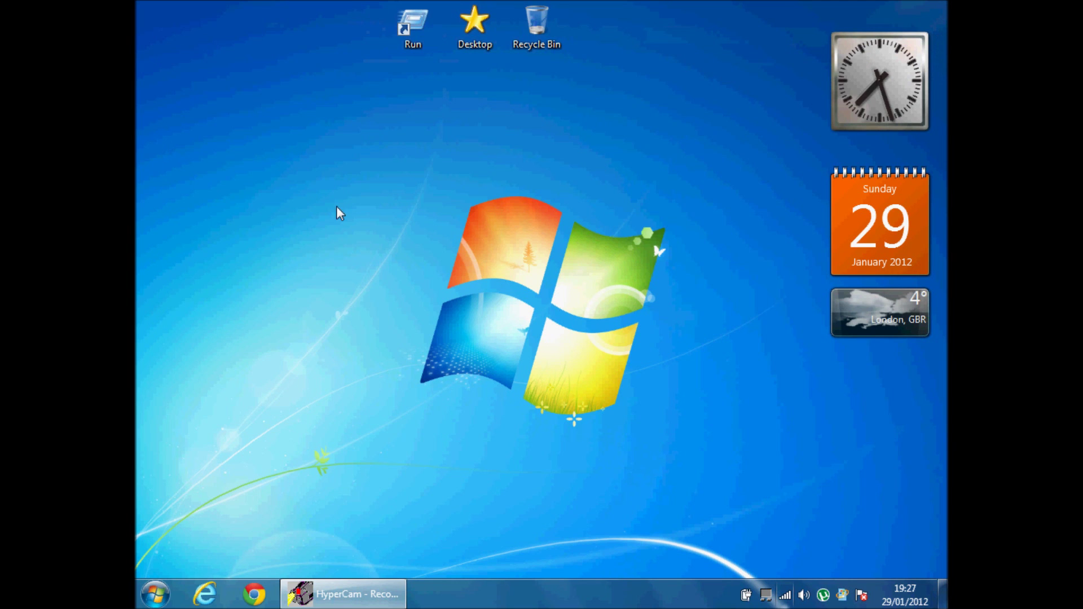
{"action": "left_click", "coordinate": [484, 33]}
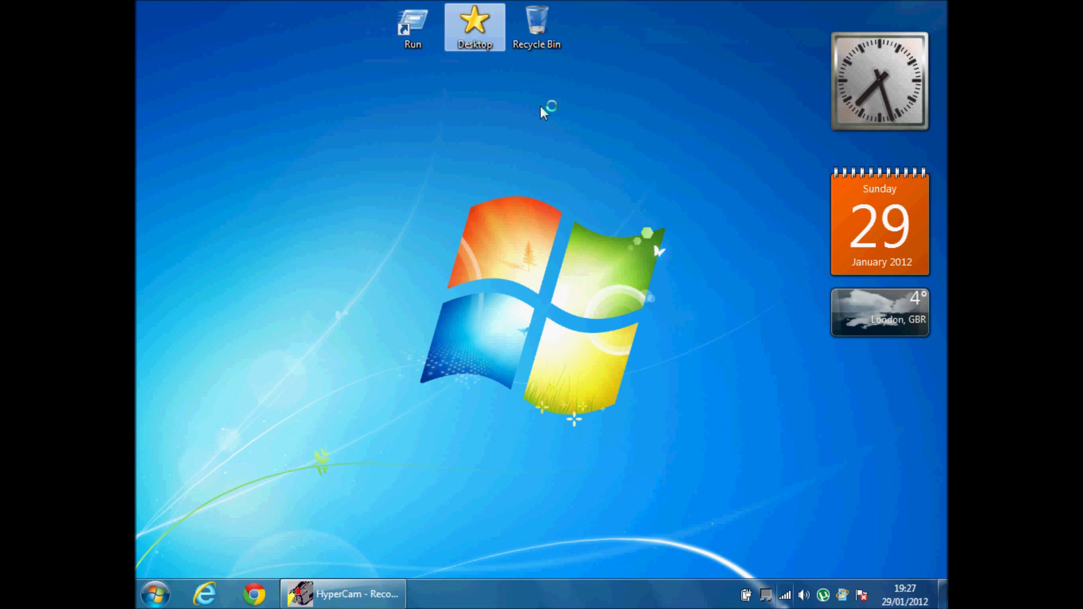
{"action": "key", "text": "Return"}
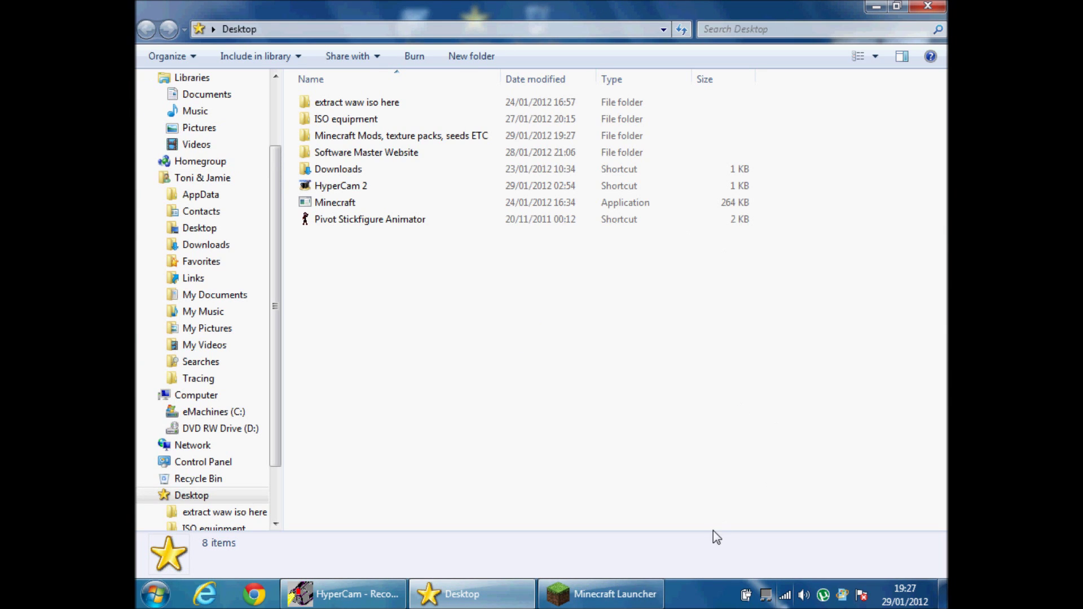
{"action": "left_click", "coordinate": [927, 6]}
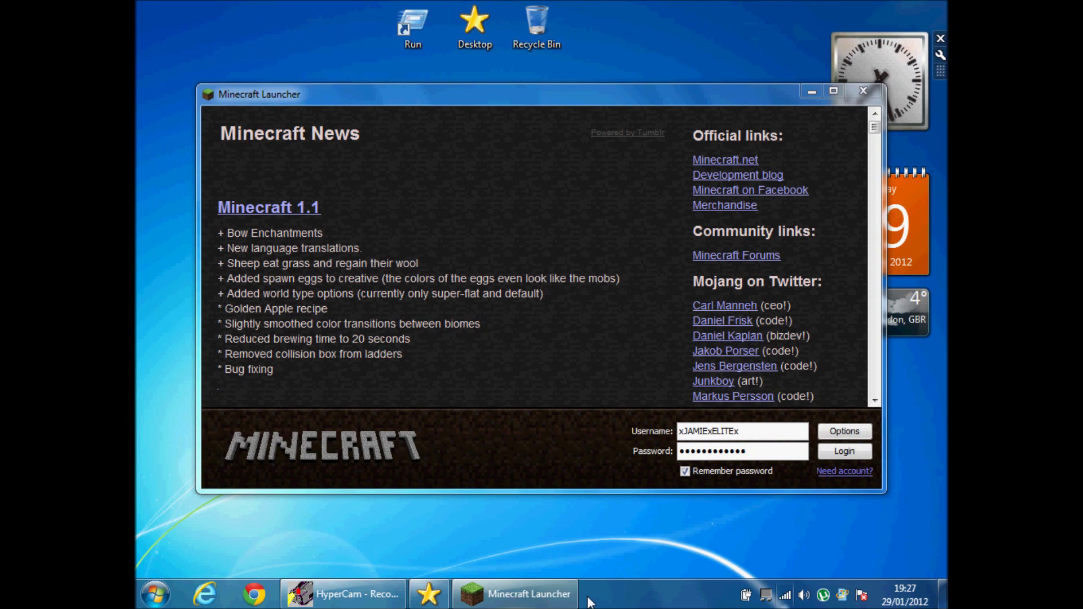
Log in to Minecraft with the remembered account, close the launcher's leftover window and maximize the game window.
{"action": "left_click", "coordinate": [834, 452]}
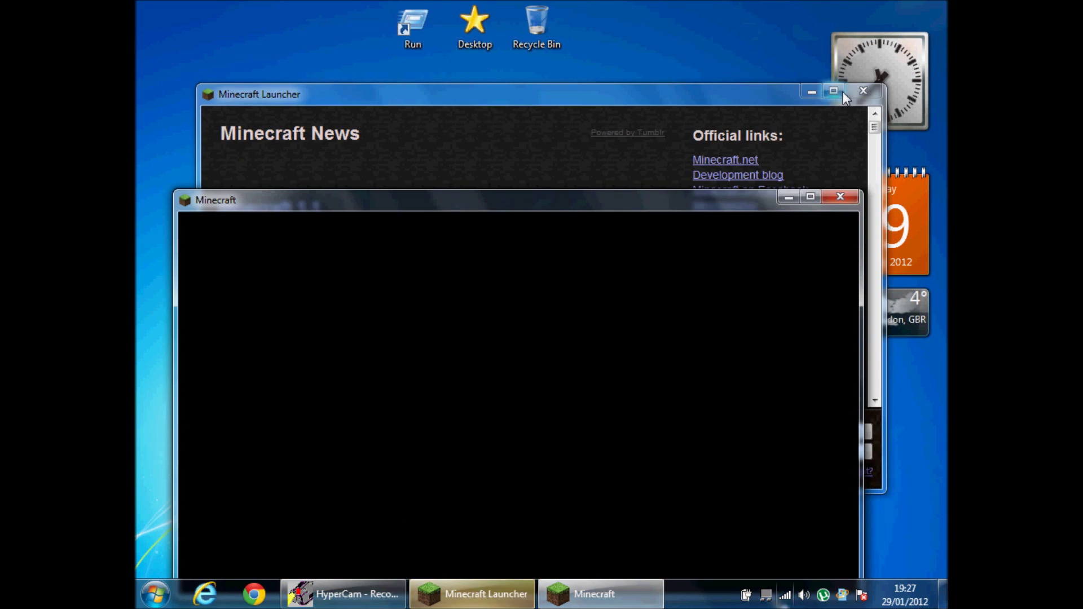
{"action": "left_click", "coordinate": [843, 92]}
{"action": "left_click", "coordinate": [863, 92]}
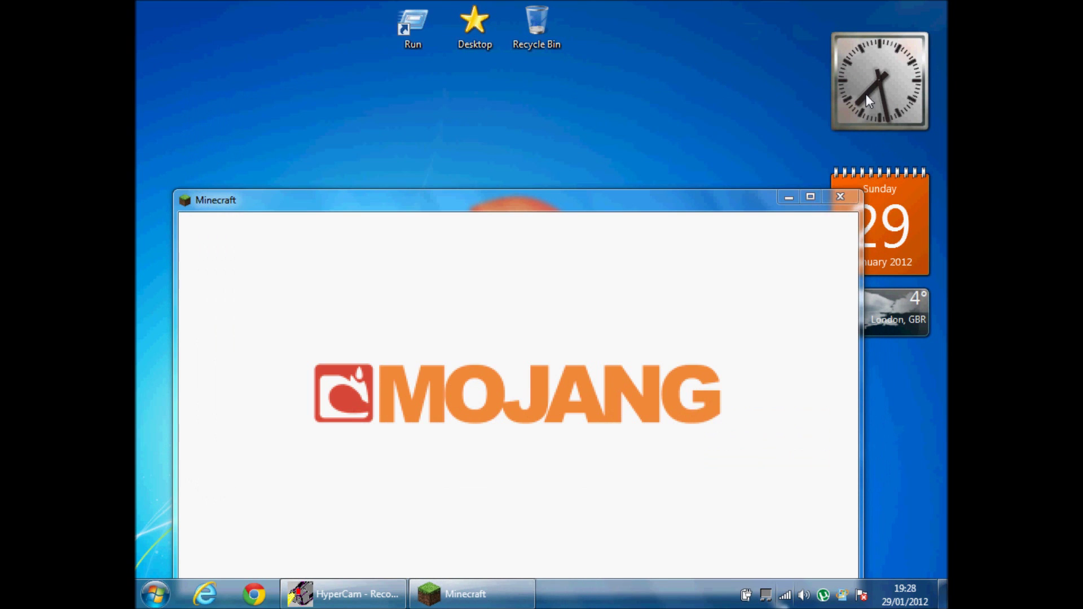
{"action": "left_click", "coordinate": [811, 197]}
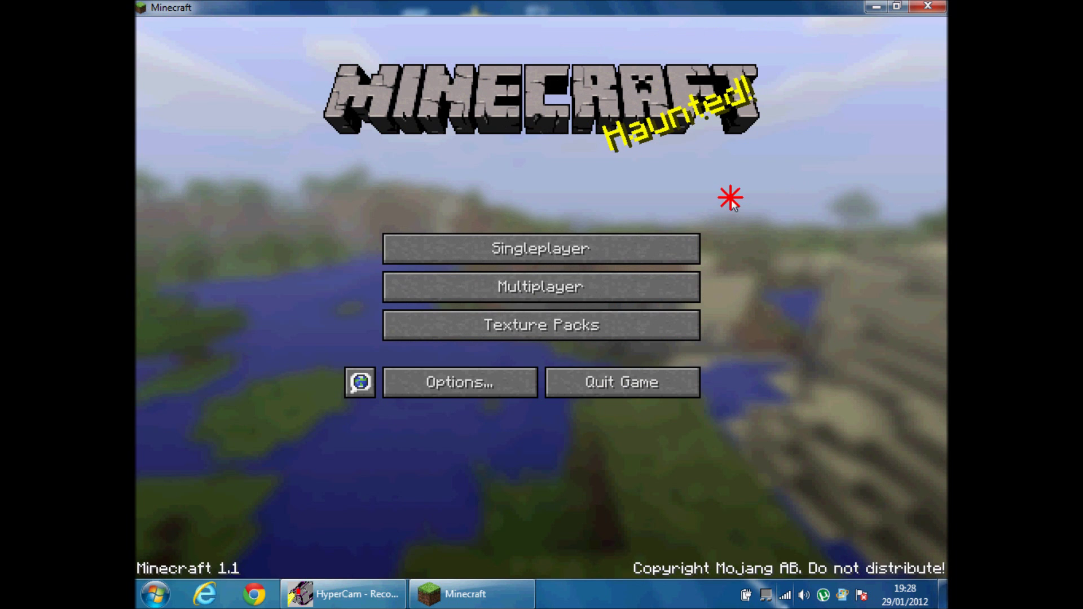
Create a new singleplayer world named New World in Survival game mode.
{"action": "left_click", "coordinate": [624, 248]}
{"action": "left_click", "coordinate": [658, 508]}
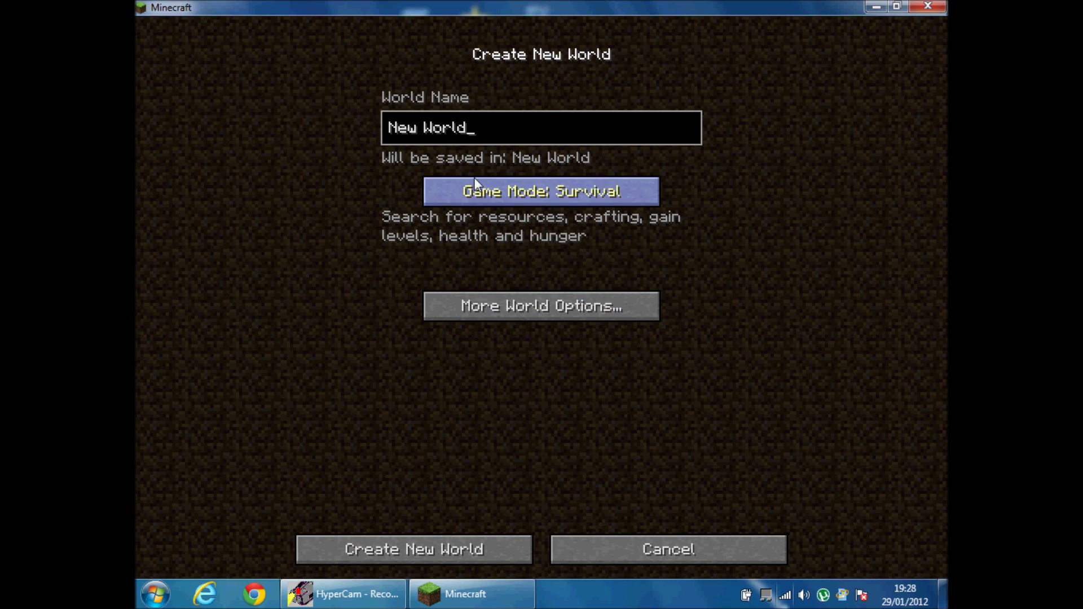
{"action": "left_click", "coordinate": [442, 556]}
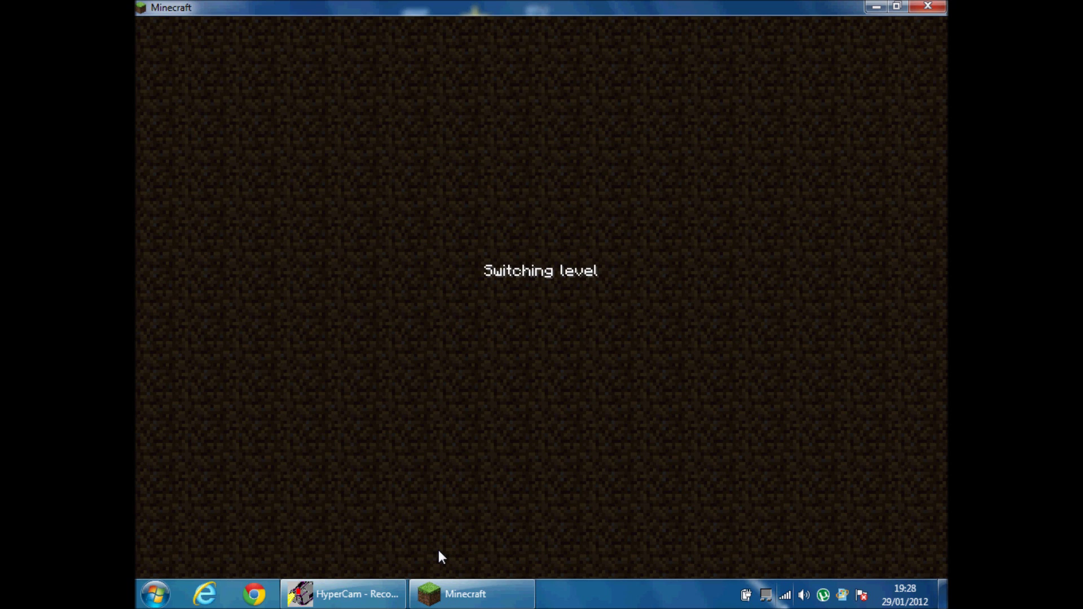
{"action": "left_click", "coordinate": [374, 588]}
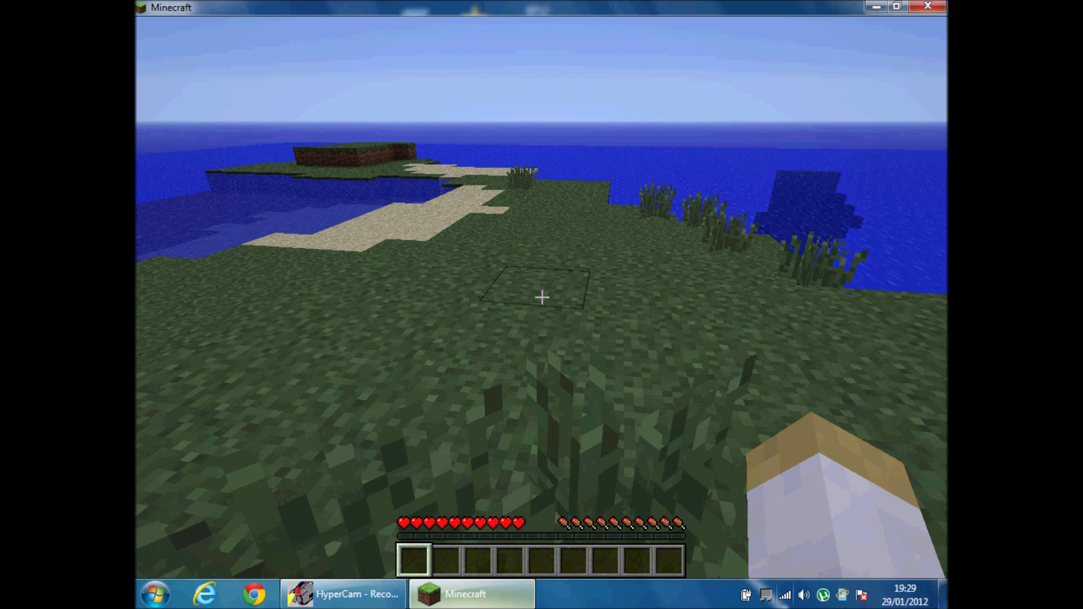
Toggle the xray view on and off in the new world to examine the ores below ground.
{"action": "key", "text": "x"}
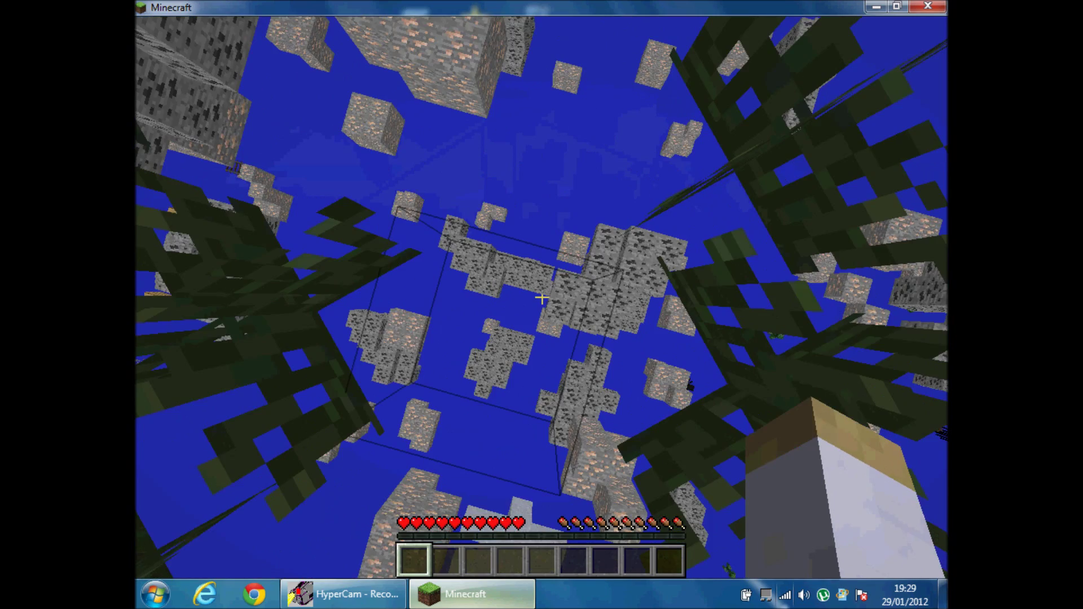
{"action": "key", "text": "x"}
{"action": "key", "text": "x"}
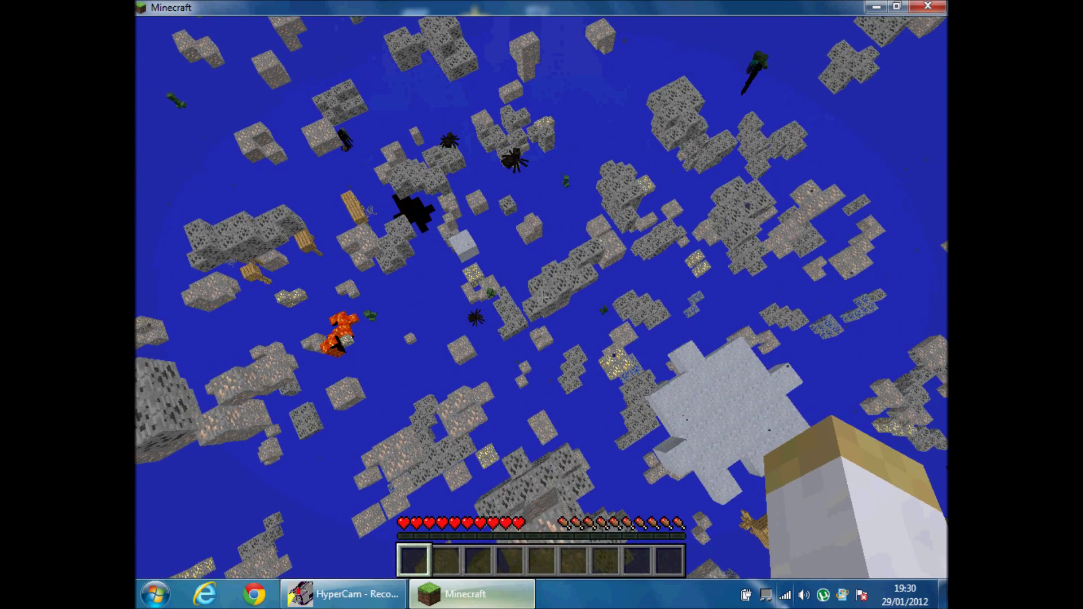
{"action": "key", "text": "x"}
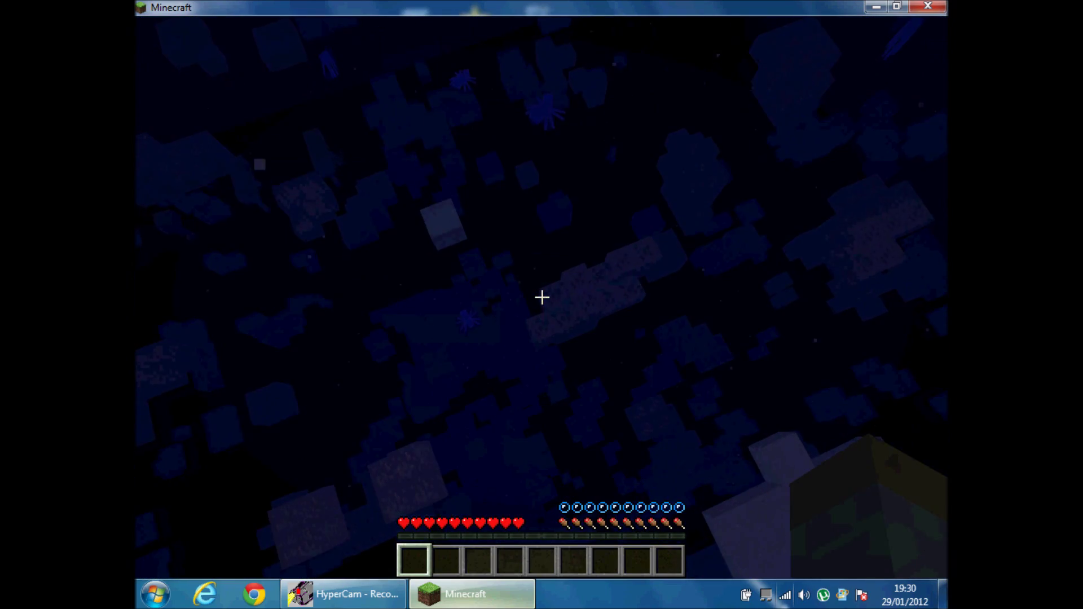